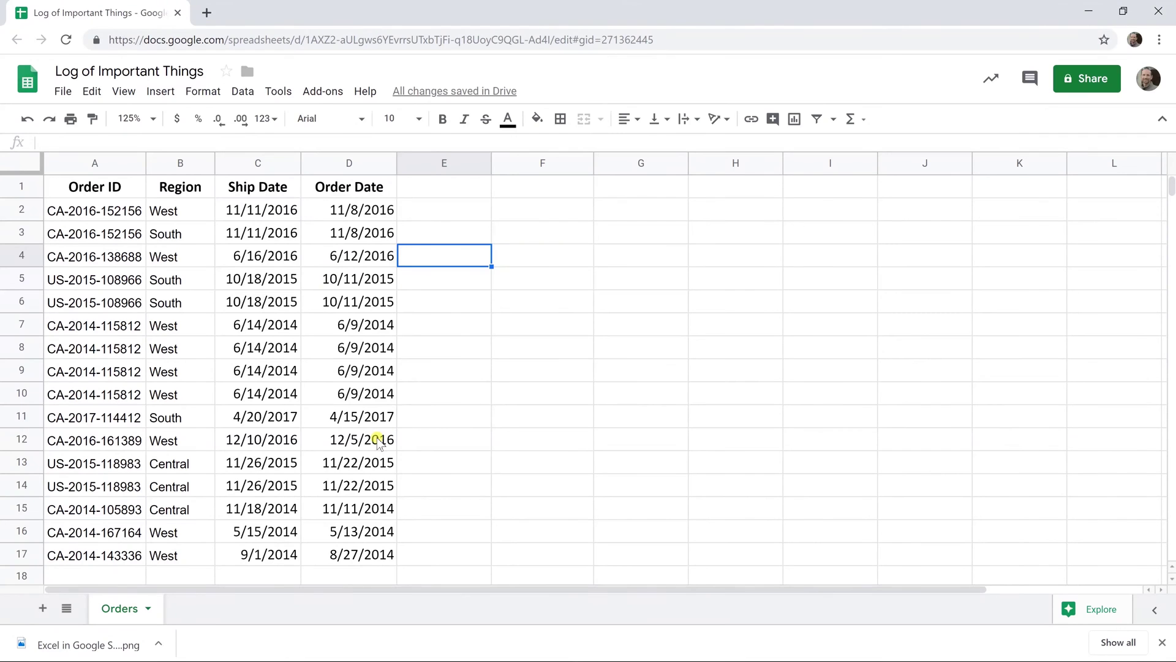
Select the Order table range A1:D17, starting from the Order ID header.
{"action": "left_click_drag", "start_coordinate": [386, 554], "coordinate": [133, 195]}
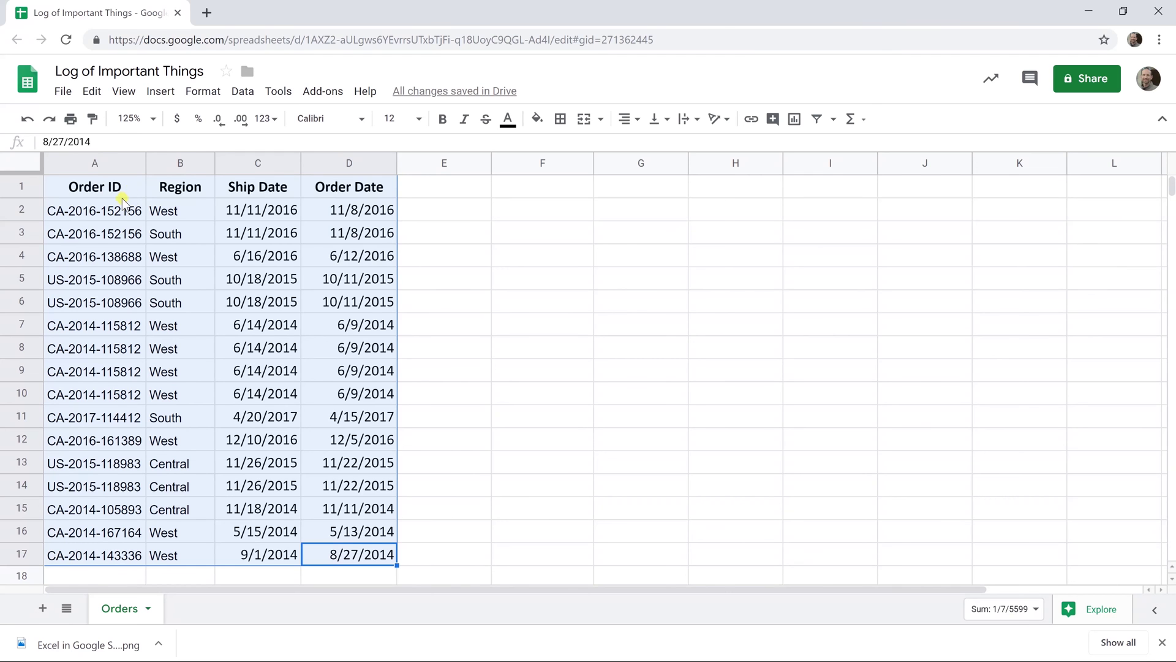
{"action": "left_click", "coordinate": [153, 212]}
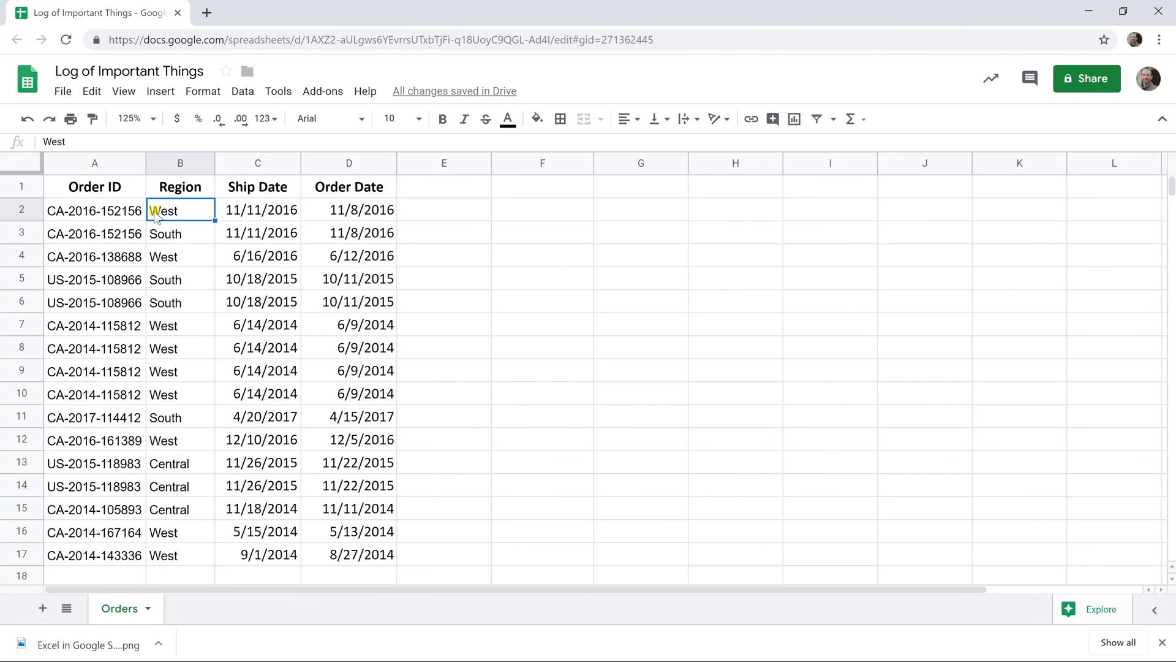
{"action": "left_click", "coordinate": [237, 234]}
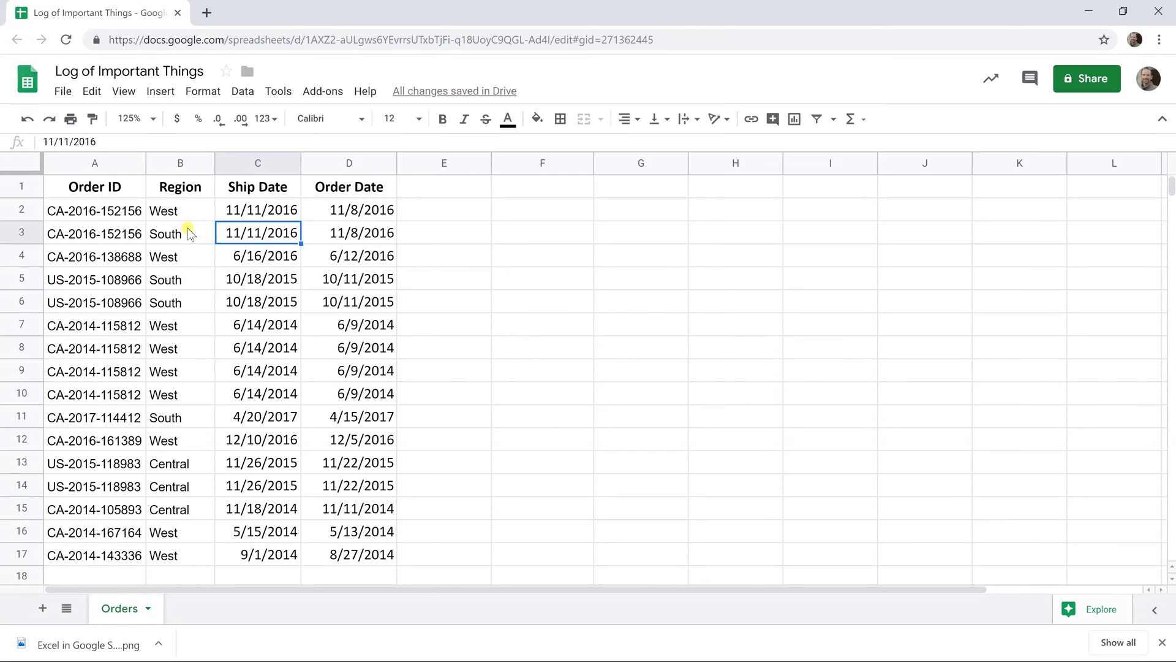
{"action": "left_click", "coordinate": [128, 191]}
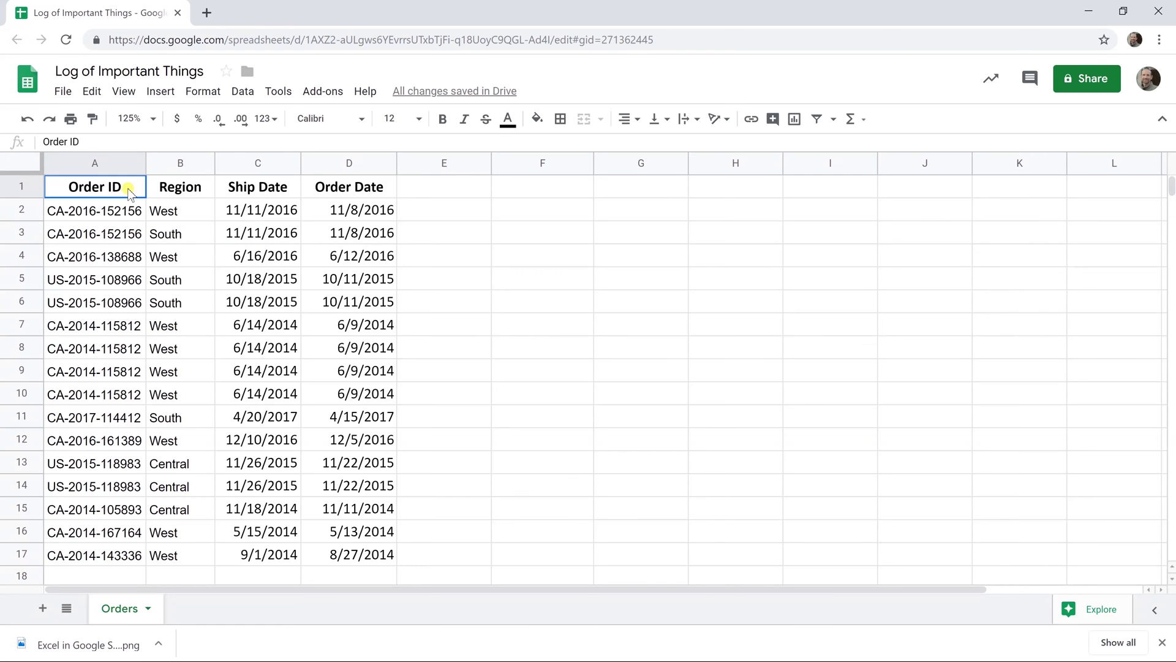
{"action": "left_click_drag", "start_coordinate": [128, 191], "coordinate": [349, 557]}
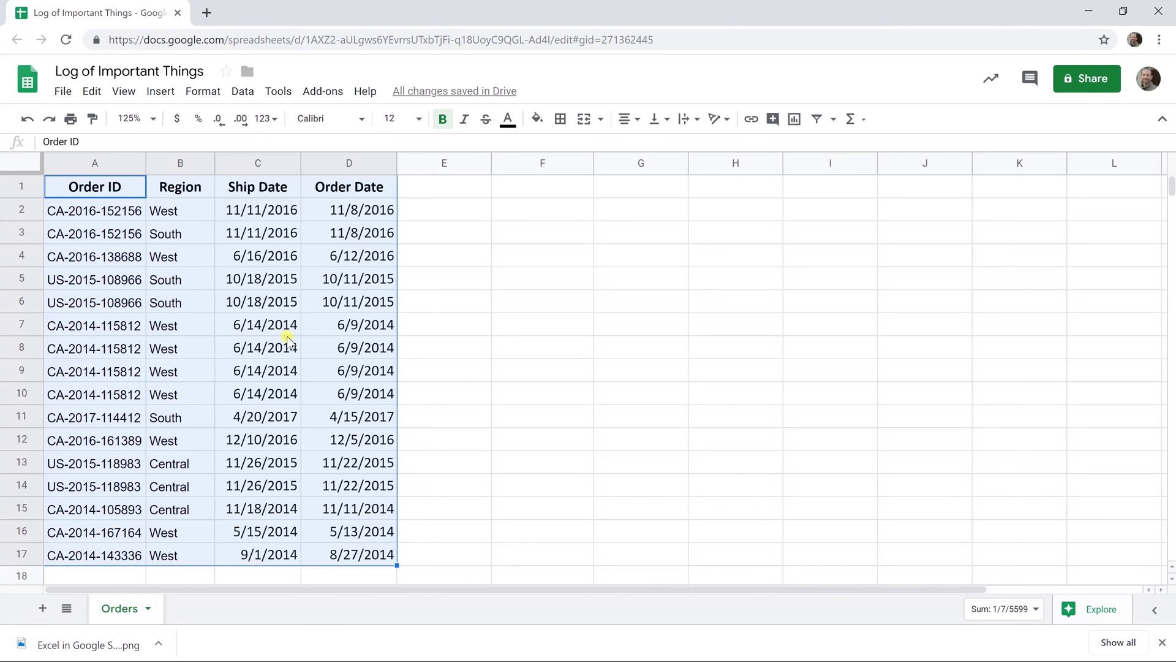
Create a filter on the Order table through the Data menu.
{"action": "left_click", "coordinate": [241, 98]}
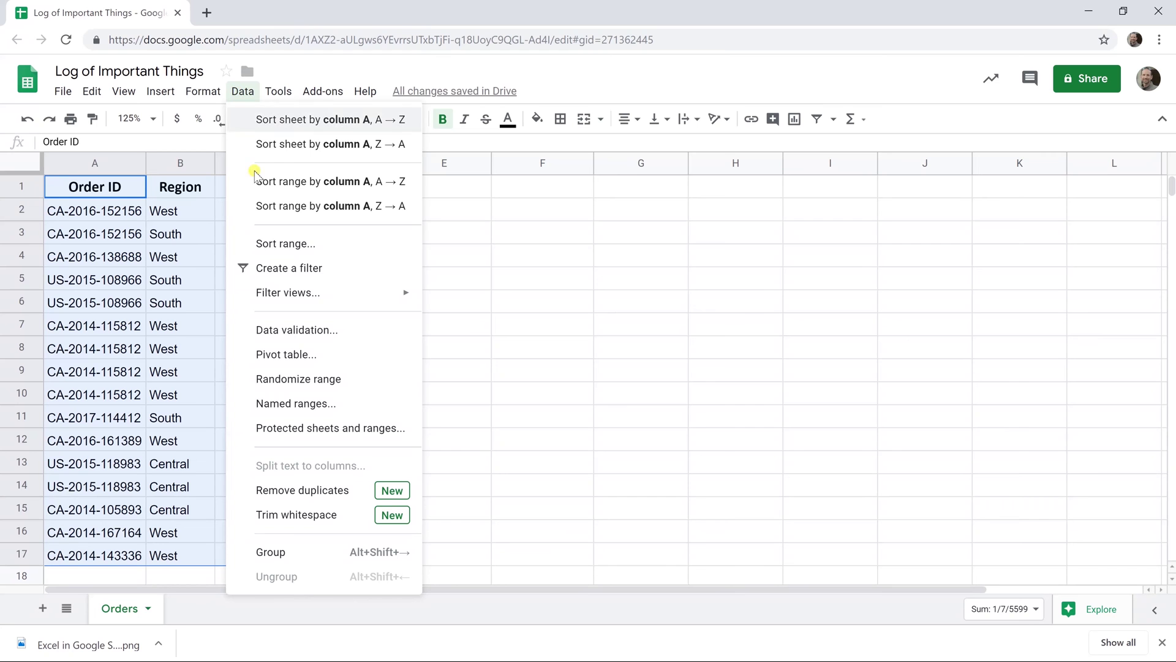
{"action": "left_click", "coordinate": [282, 270]}
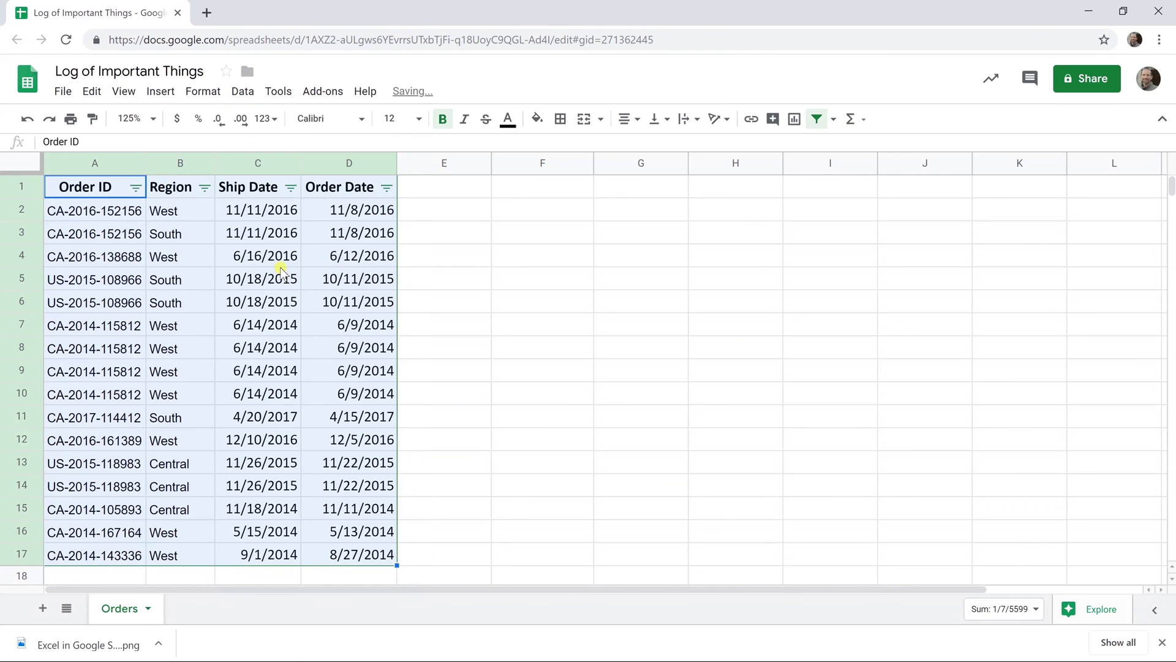
{"action": "left_click", "coordinate": [212, 238]}
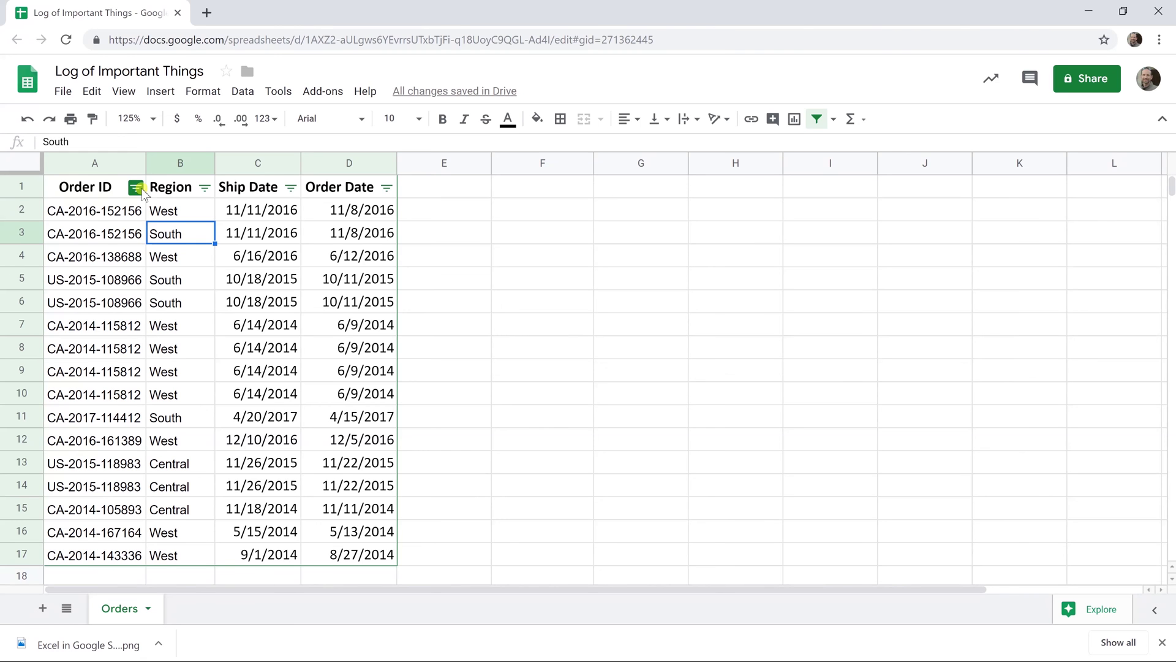
Uncheck West in the Region filter values so only South and Central orders show.
{"action": "left_click", "coordinate": [205, 187]}
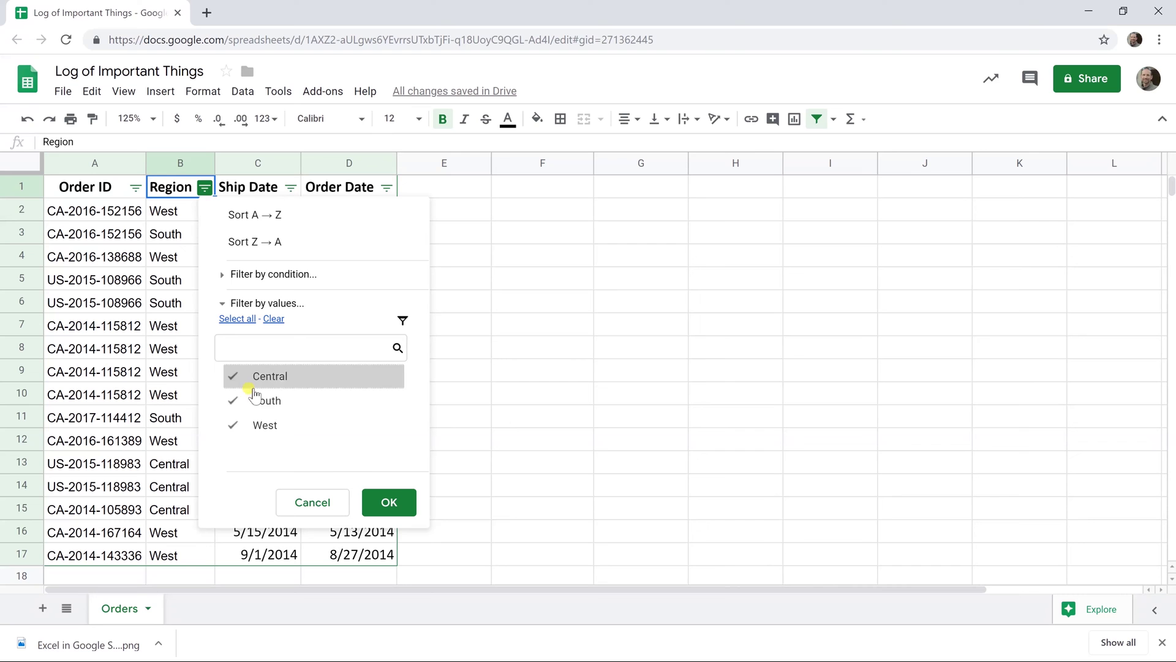
{"action": "left_click", "coordinate": [236, 427]}
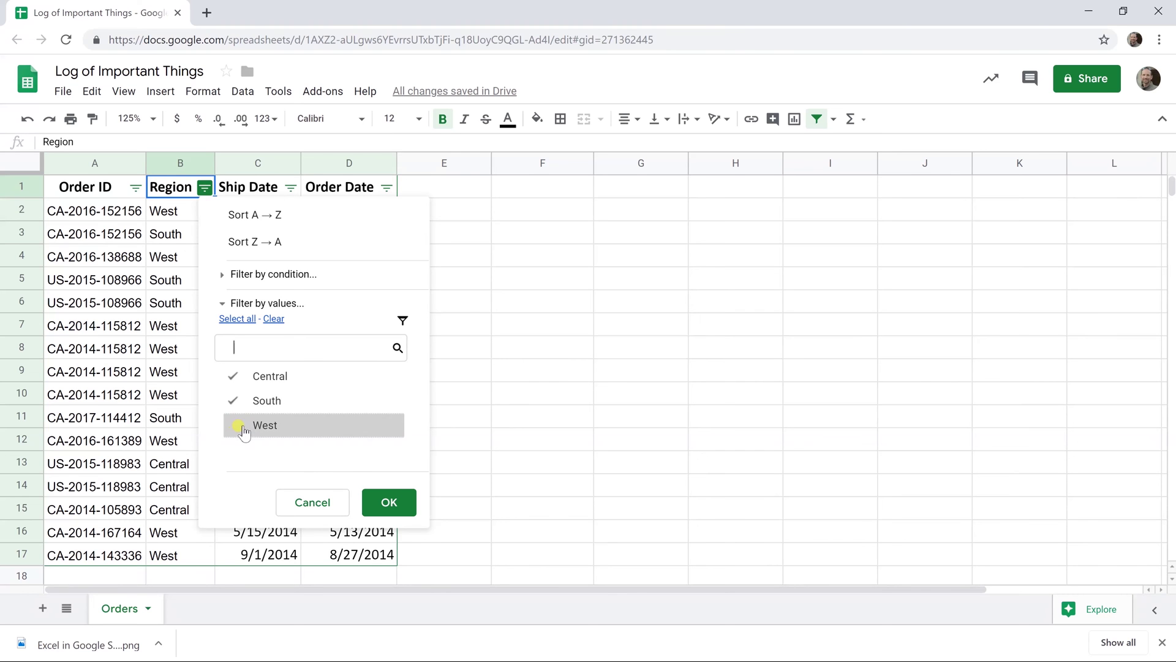
{"action": "left_click", "coordinate": [372, 503]}
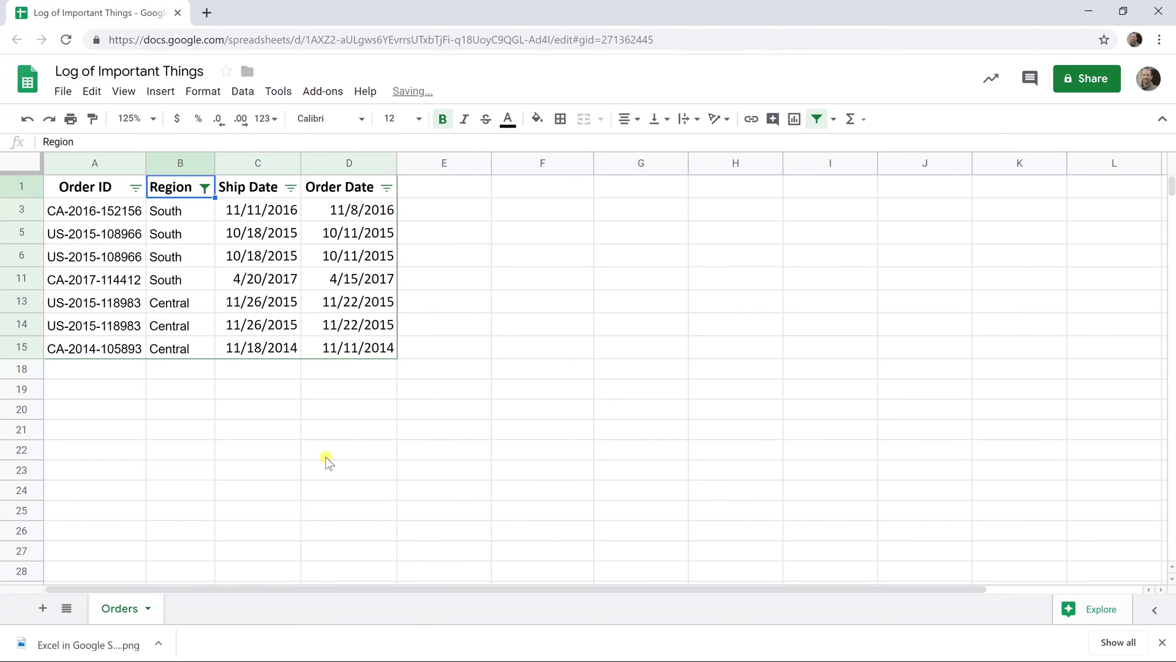
{"action": "key", "text": "alt+o"}
{"action": "left_click", "coordinate": [538, 252]}
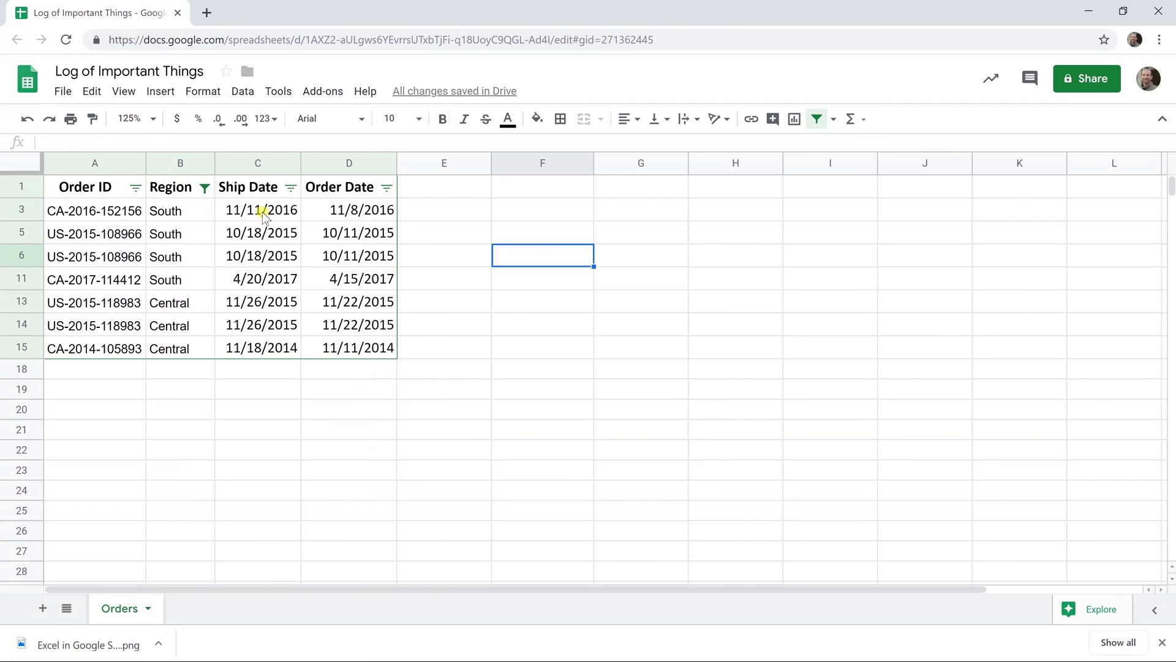
{"action": "left_click", "coordinate": [192, 215]}
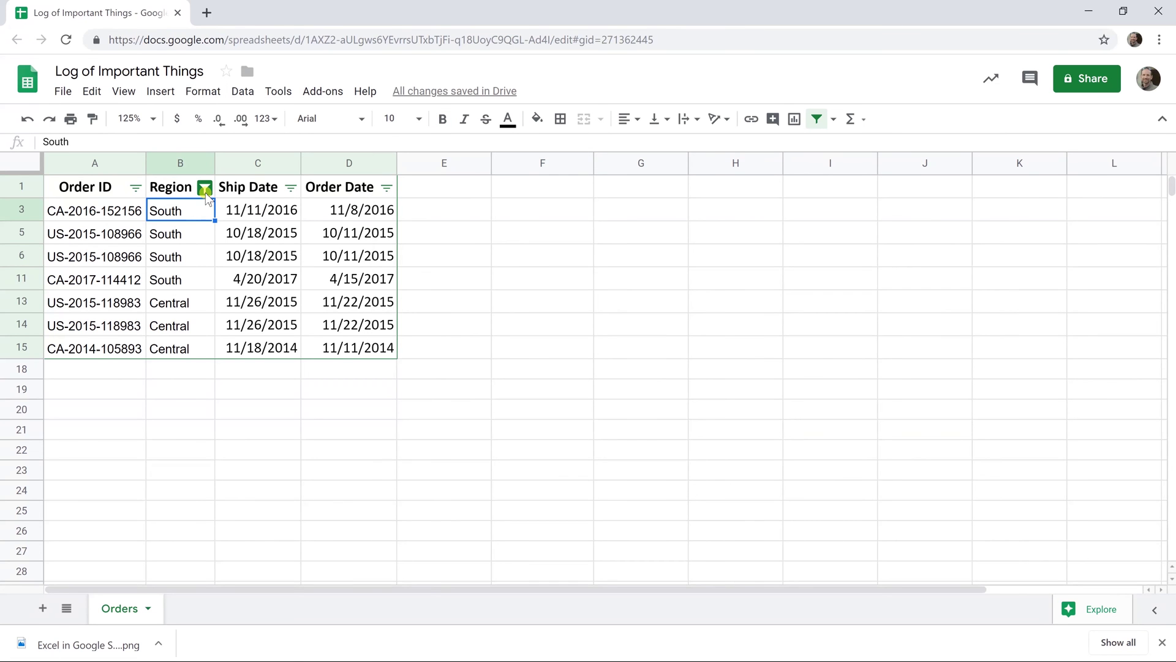
Re-include all Region values and filter by condition 'Text does not contain' West.
{"action": "left_click", "coordinate": [205, 189]}
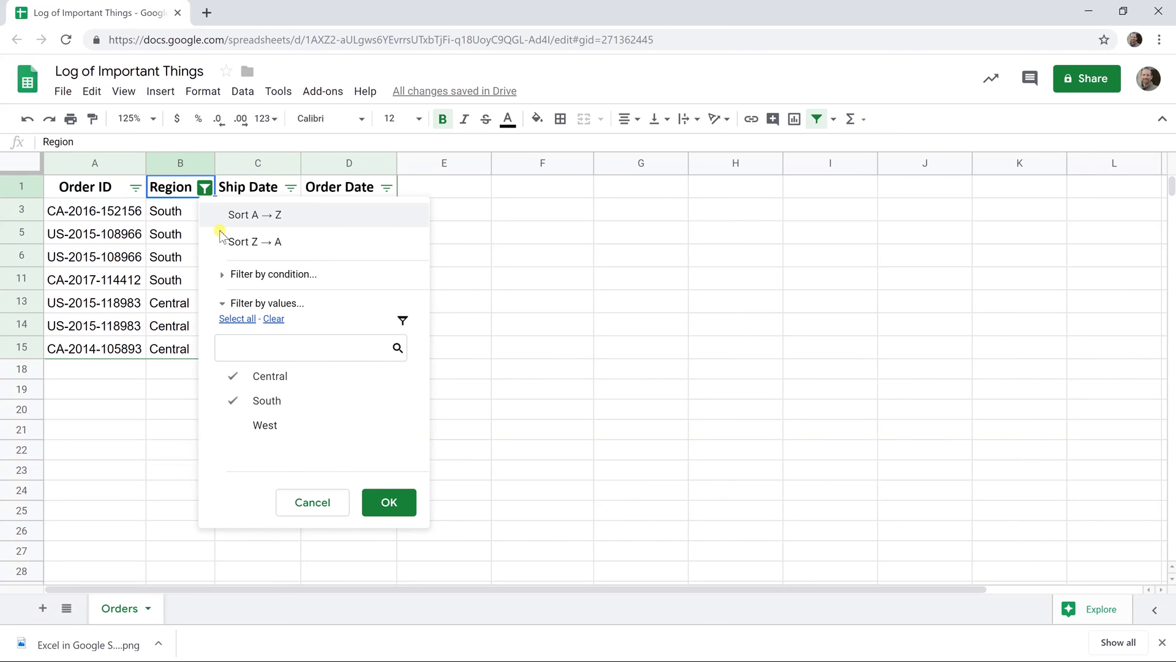
{"action": "left_click", "coordinate": [232, 426]}
{"action": "left_click", "coordinate": [222, 276]}
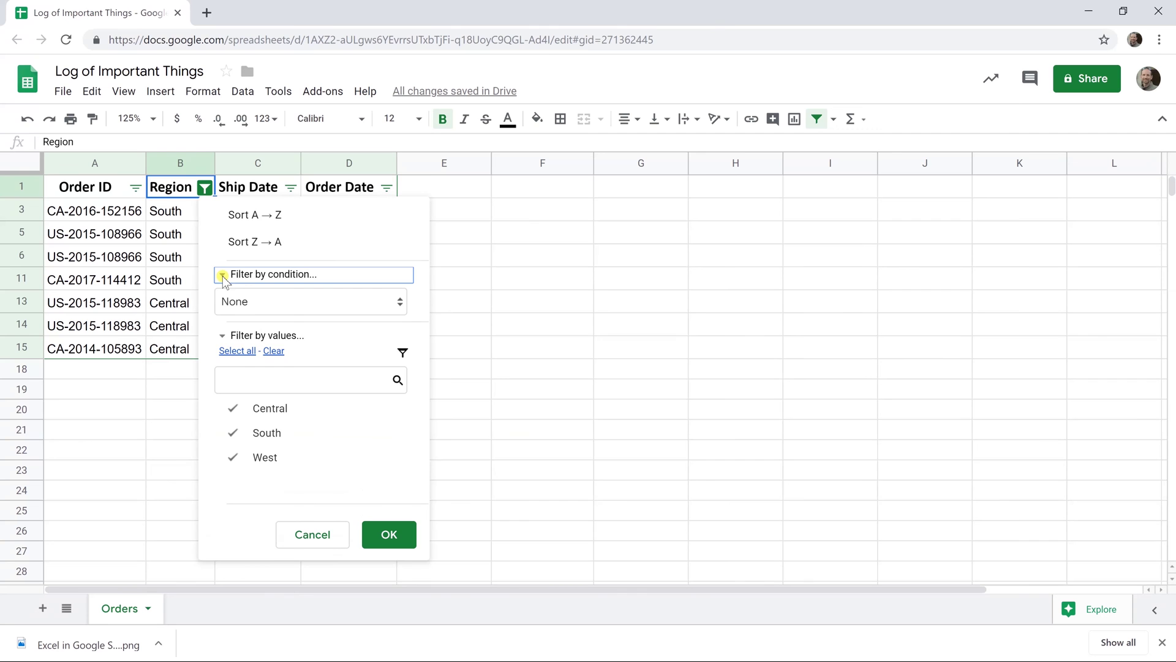
{"action": "left_click", "coordinate": [242, 274]}
{"action": "left_click", "coordinate": [245, 275]}
{"action": "left_click", "coordinate": [260, 297]}
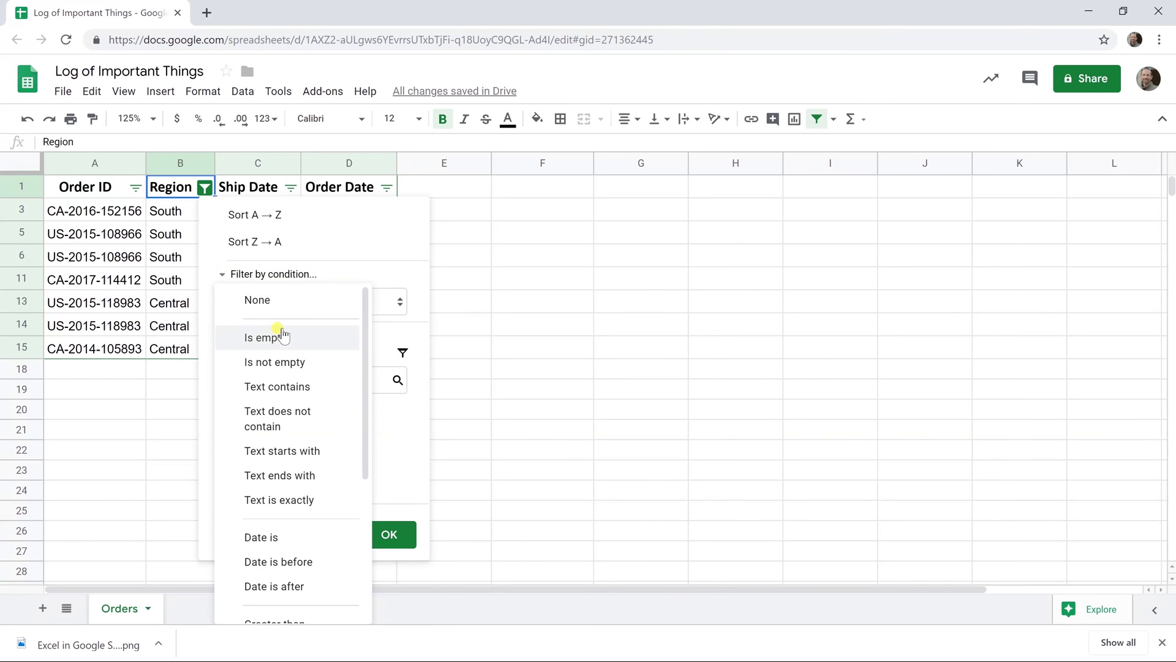
{"action": "left_click", "coordinate": [283, 423]}
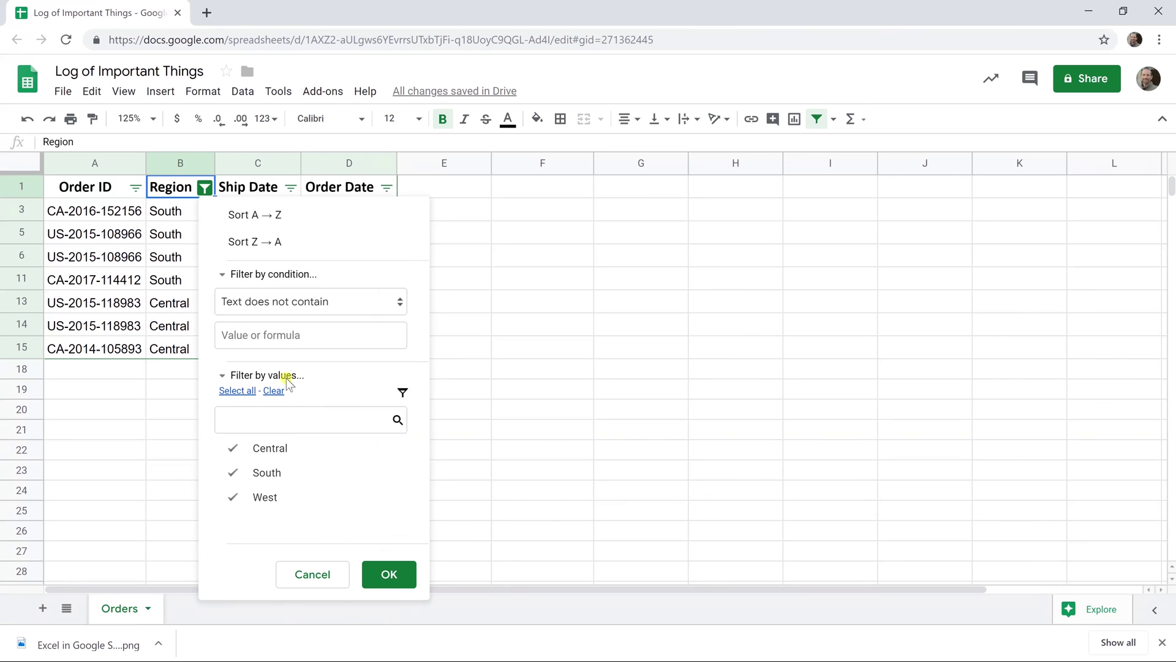
{"action": "left_click", "coordinate": [281, 342]}
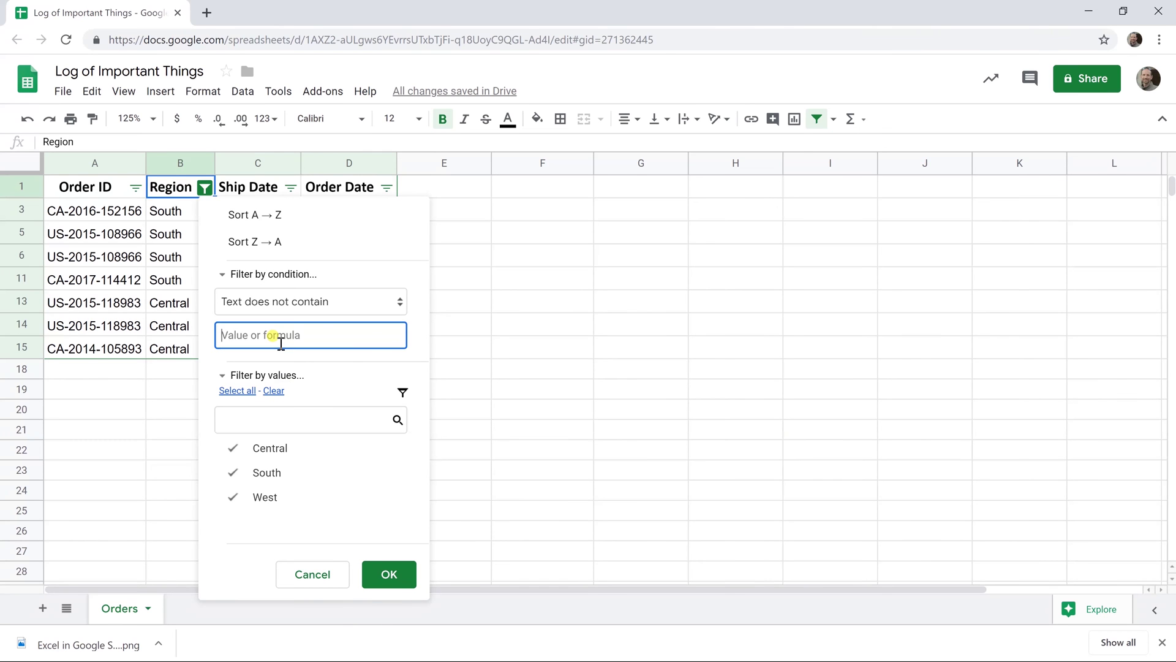
{"action": "type", "text": "West"}
{"action": "left_click", "coordinate": [371, 567]}
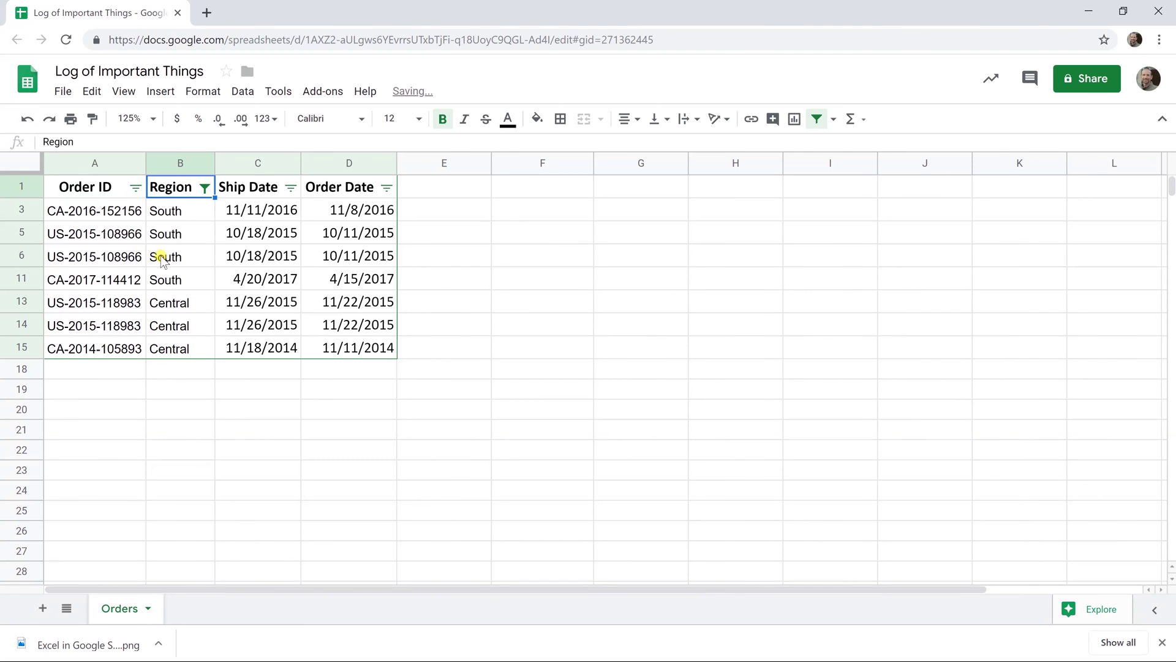
Review the Region filter's condition and value settings, then close it unchanged.
{"action": "left_click", "coordinate": [203, 188]}
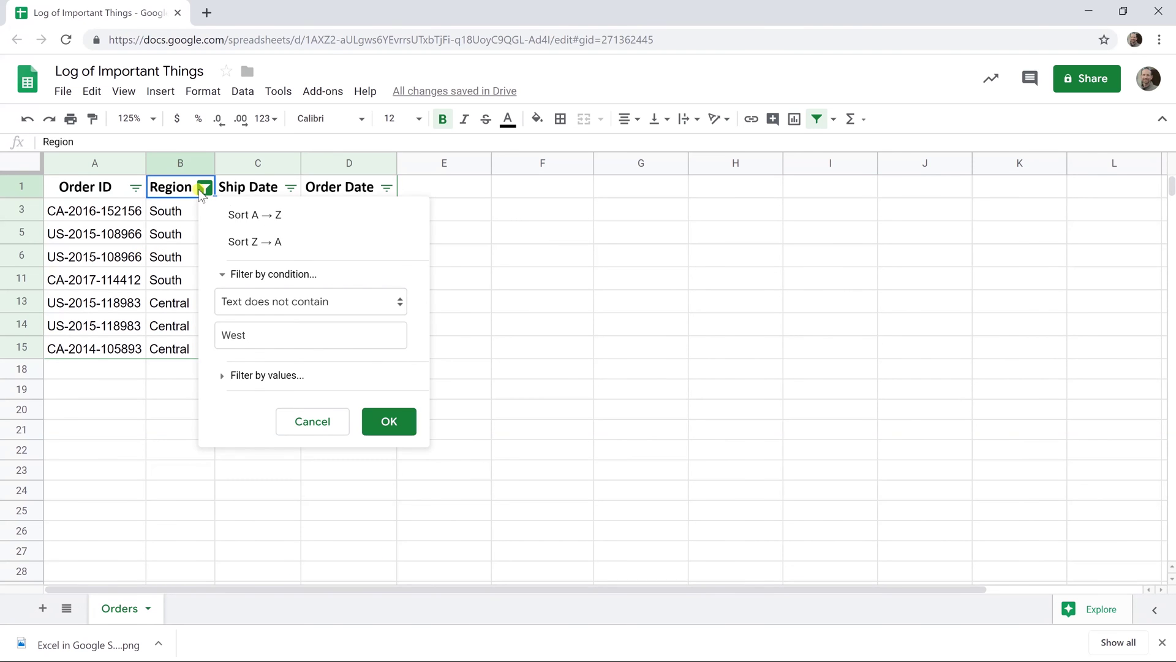
{"action": "left_click", "coordinate": [234, 275]}
{"action": "left_click", "coordinate": [234, 277]}
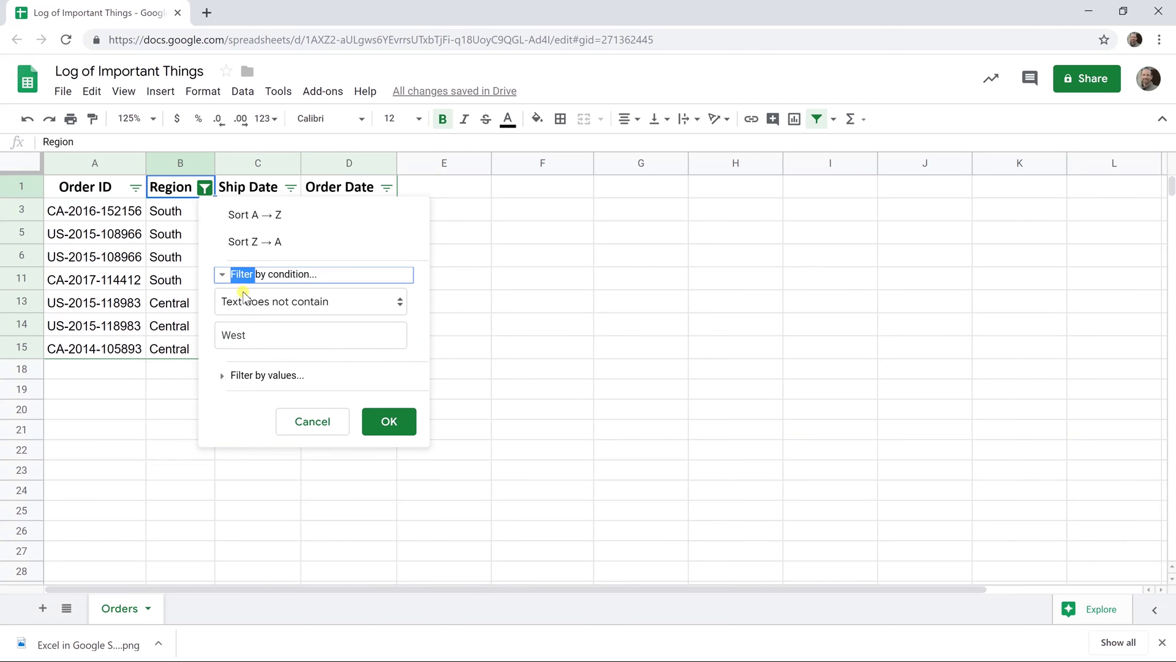
{"action": "left_click", "coordinate": [242, 302]}
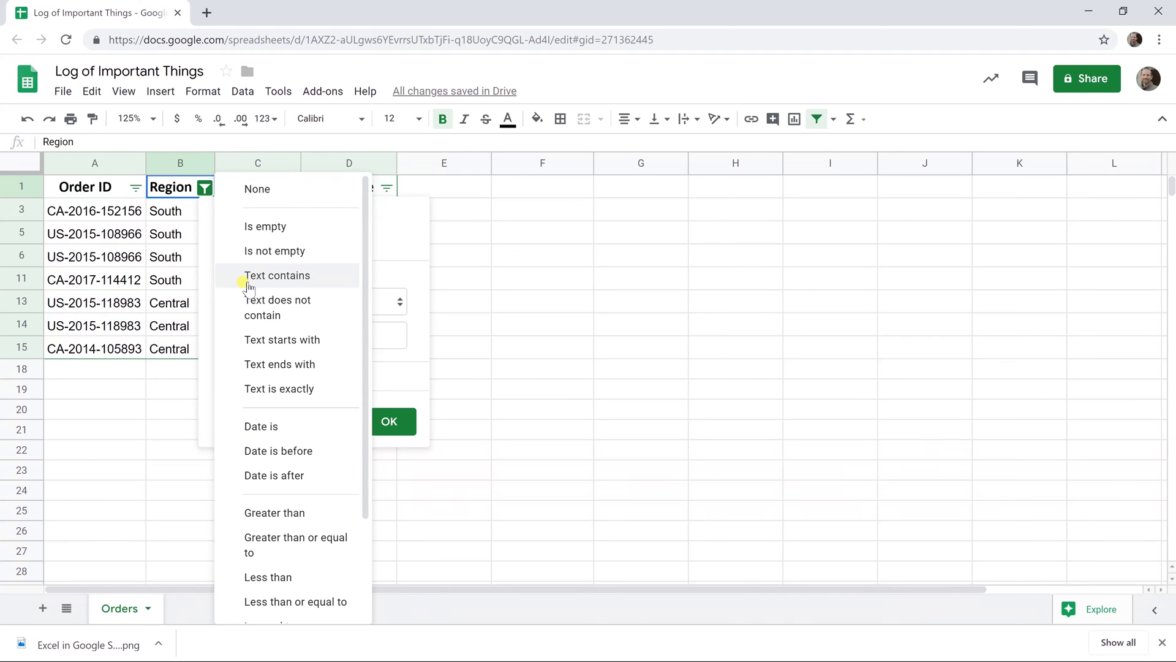
{"action": "left_click", "coordinate": [410, 369]}
{"action": "left_click", "coordinate": [231, 376]}
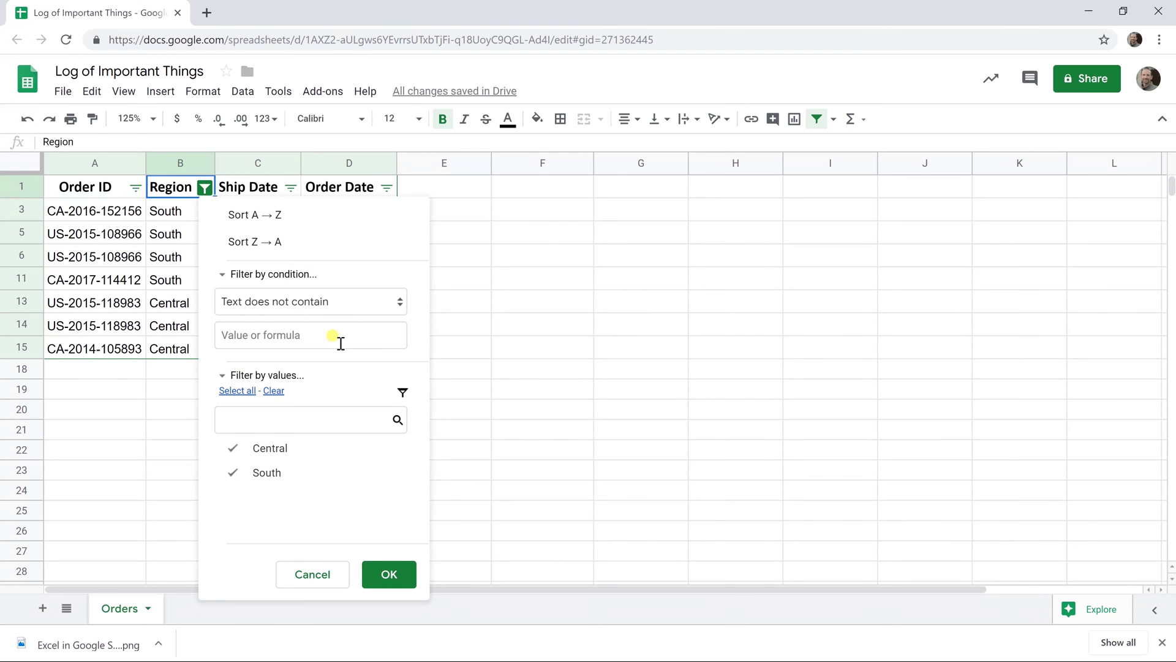
{"action": "left_click", "coordinate": [323, 576]}
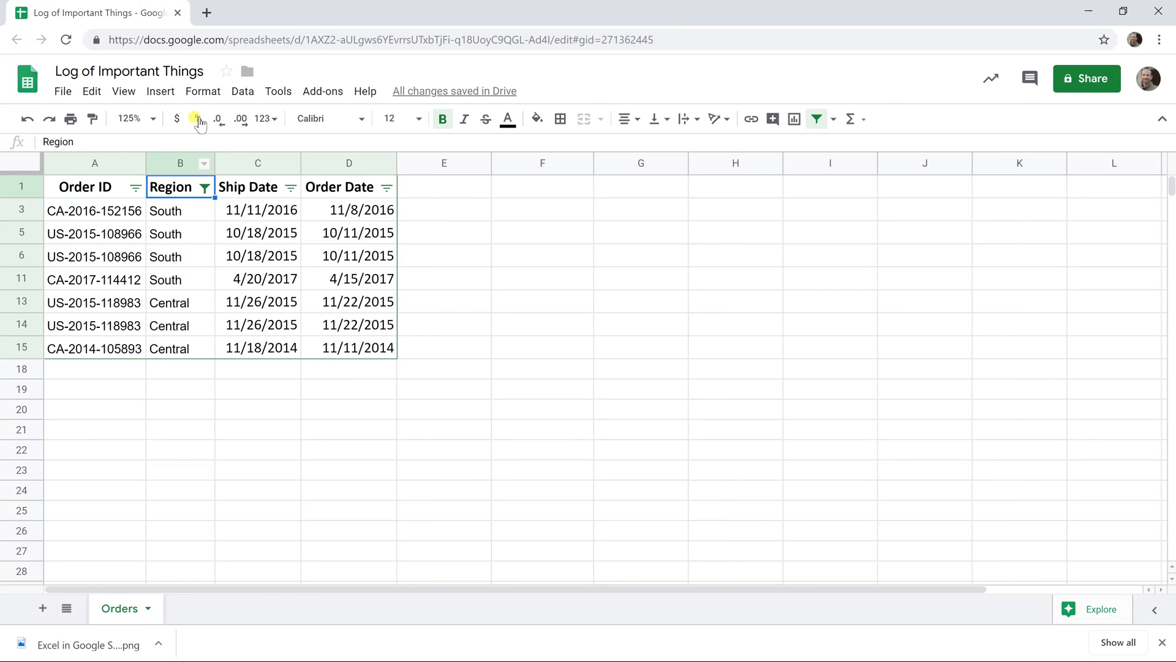
Turn off the filter so all 16 orders show, and select cell F1.
{"action": "left_click", "coordinate": [242, 91]}
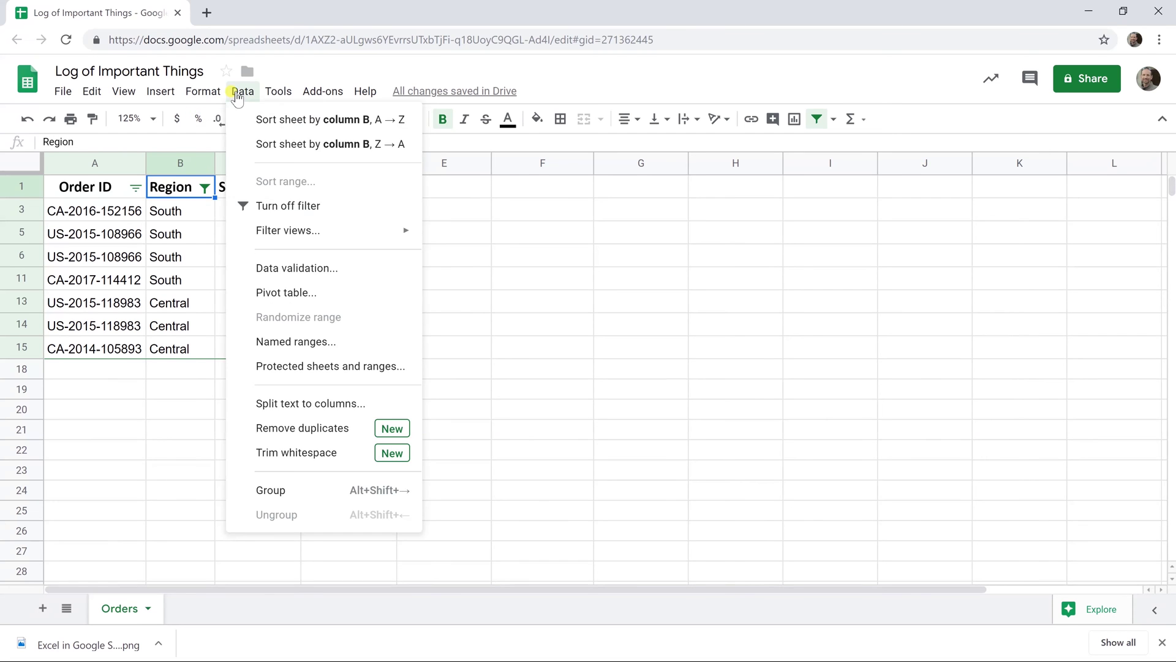
{"action": "left_click", "coordinate": [274, 208]}
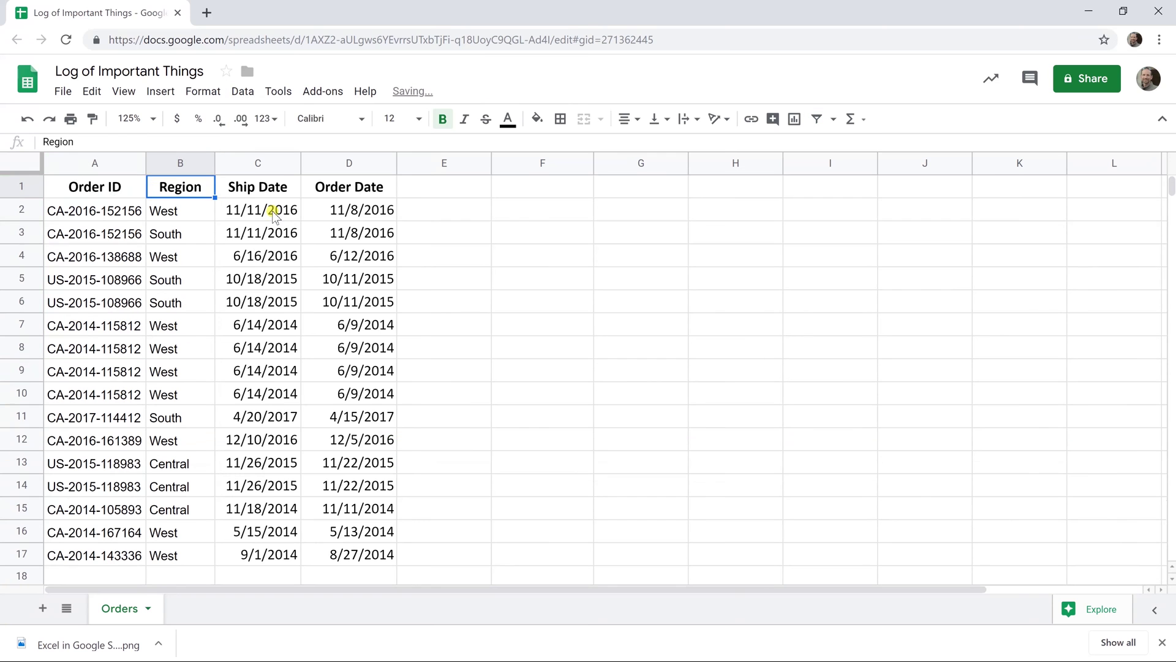
{"action": "left_click", "coordinate": [510, 192]}
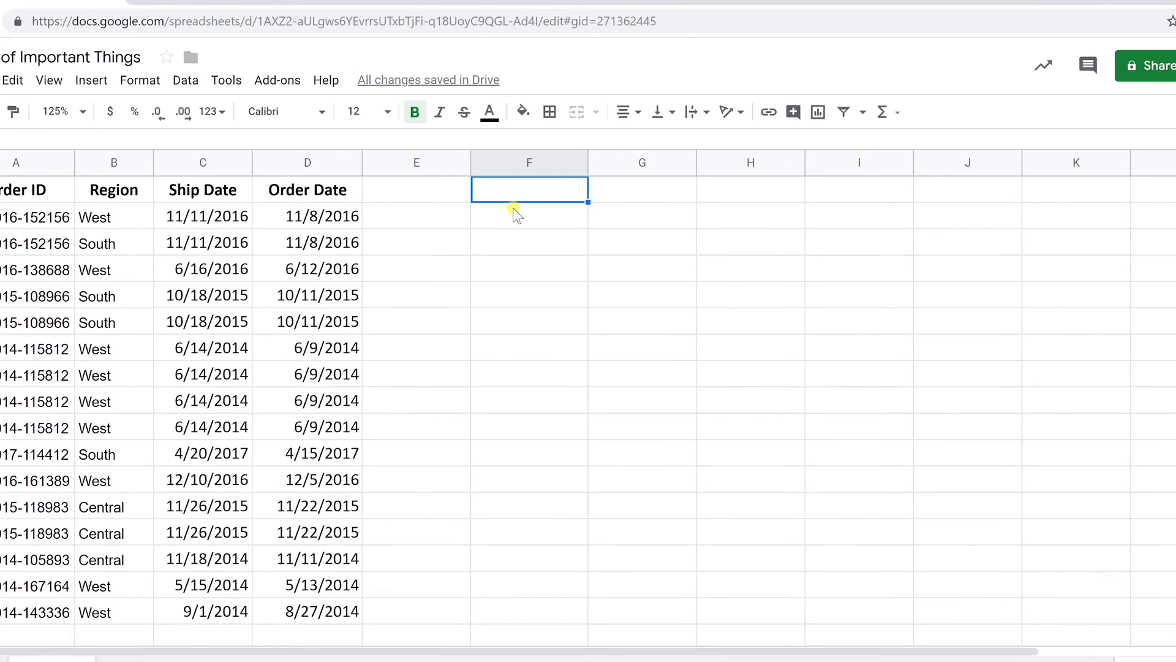
Enter =FILTER( in F1 using the autocomplete suggestion.
{"action": "type", "text": "="}
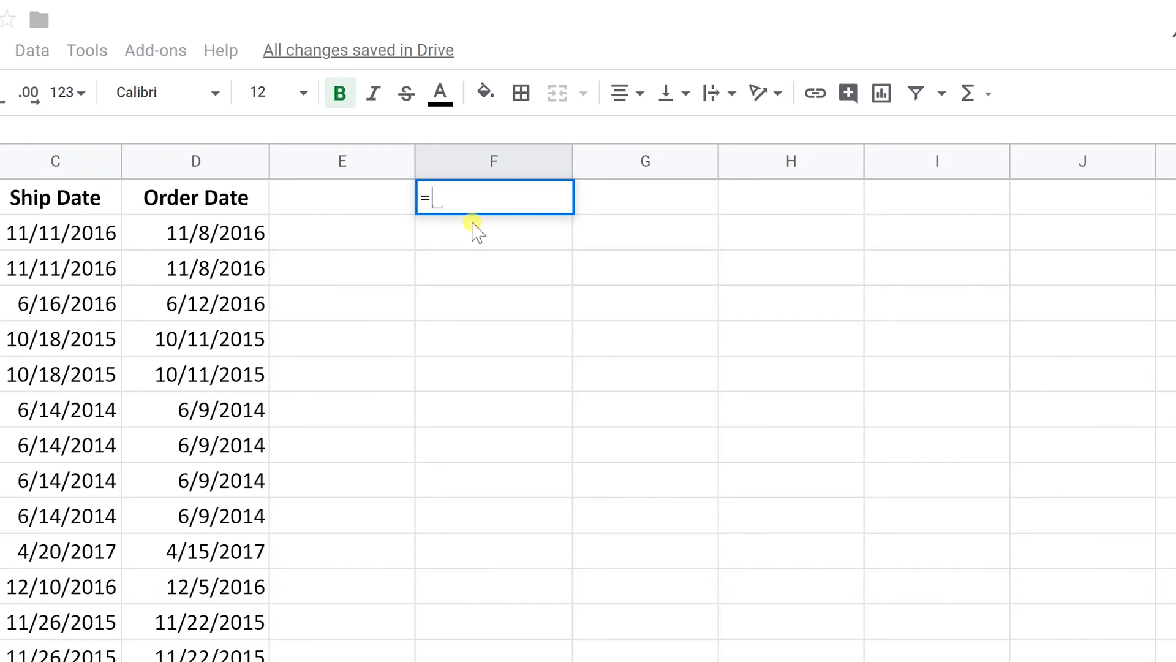
{"action": "type", "text": "fi"}
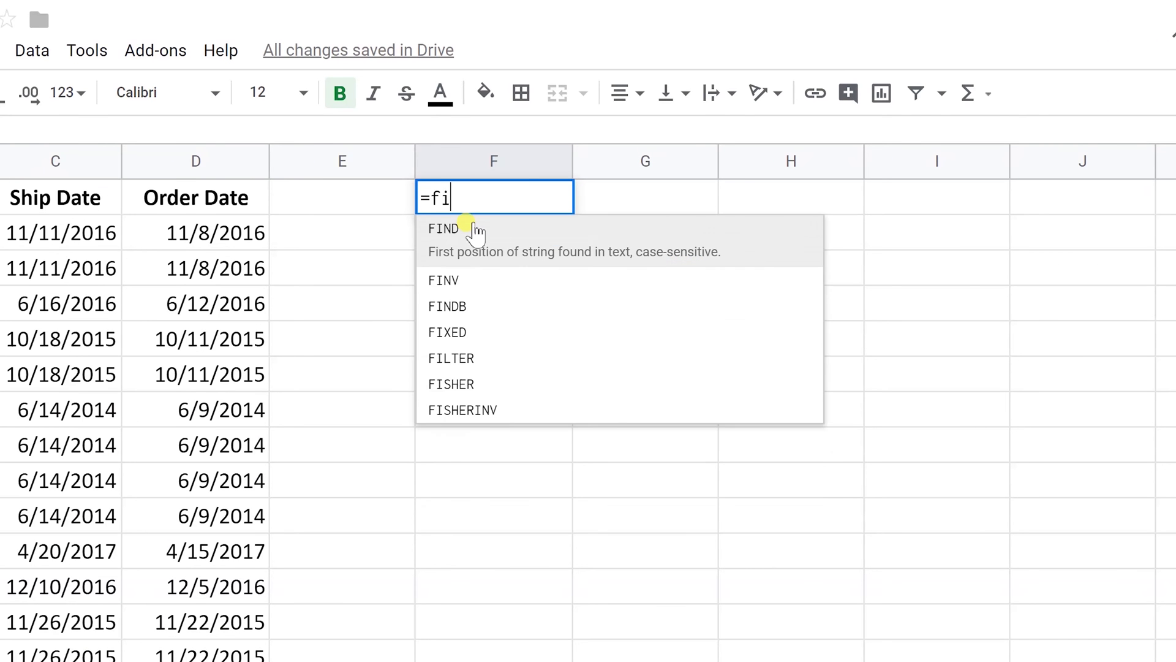
{"action": "key", "text": "BackSpace"}
{"action": "key", "text": "BackSpace"}
{"action": "type", "text": "FILTER"}
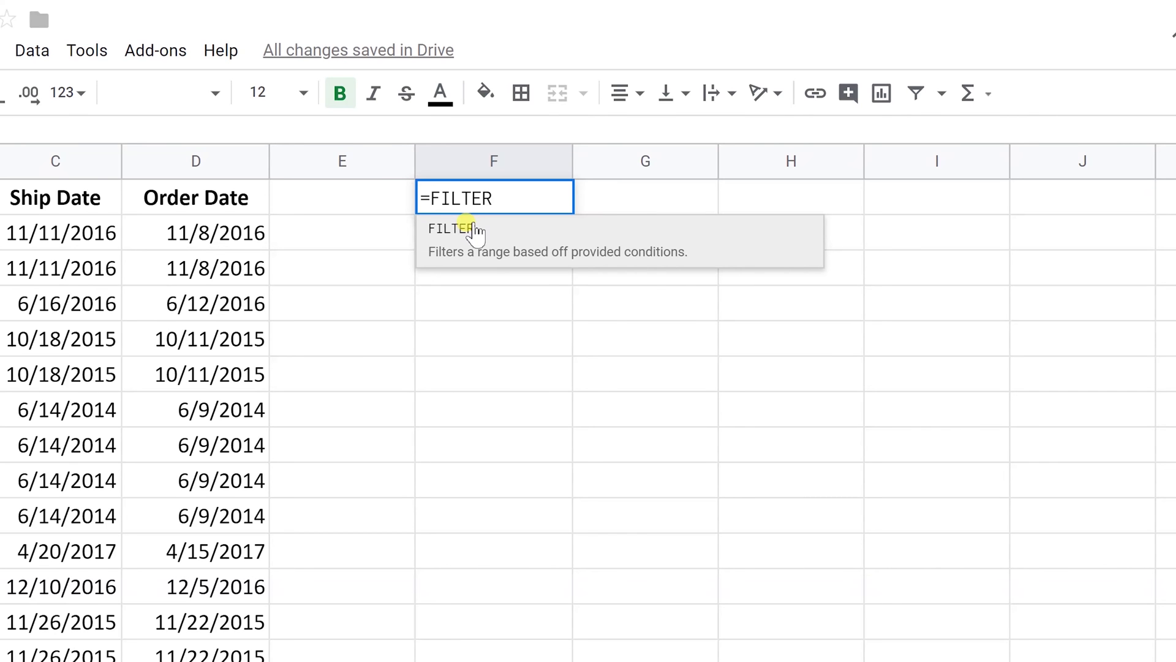
{"action": "left_click", "coordinate": [475, 230]}
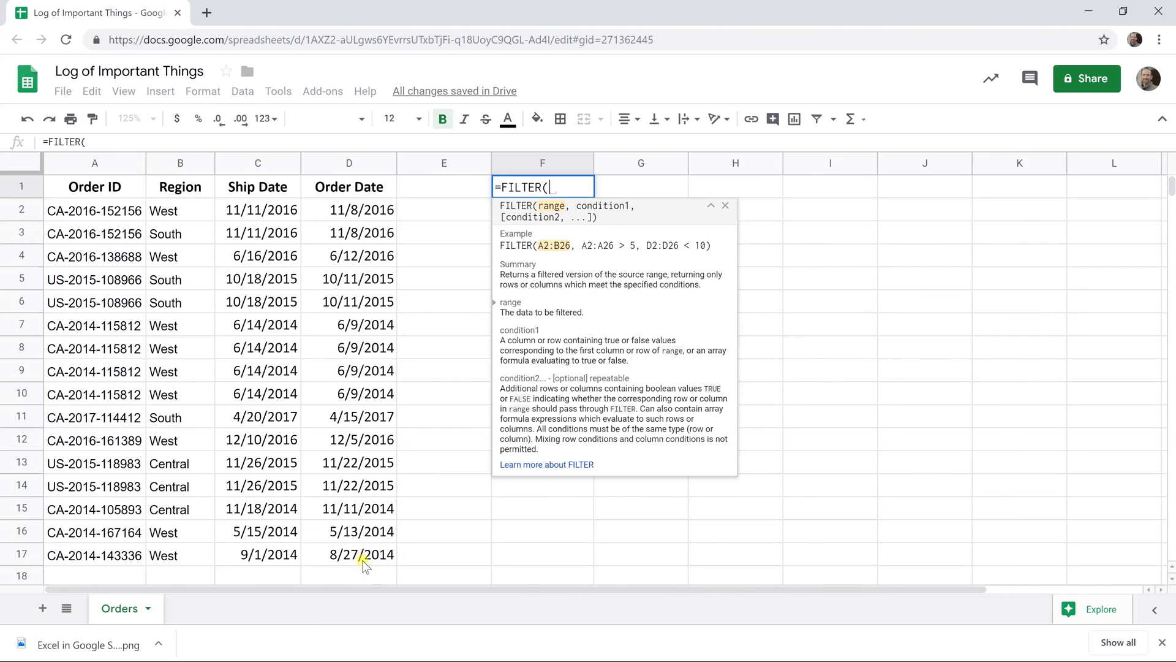
Complete and commit =FILTER(A1:D17,B1:B17<>"West") in F1.
{"action": "left_click_drag", "start_coordinate": [362, 561], "coordinate": [138, 198]}
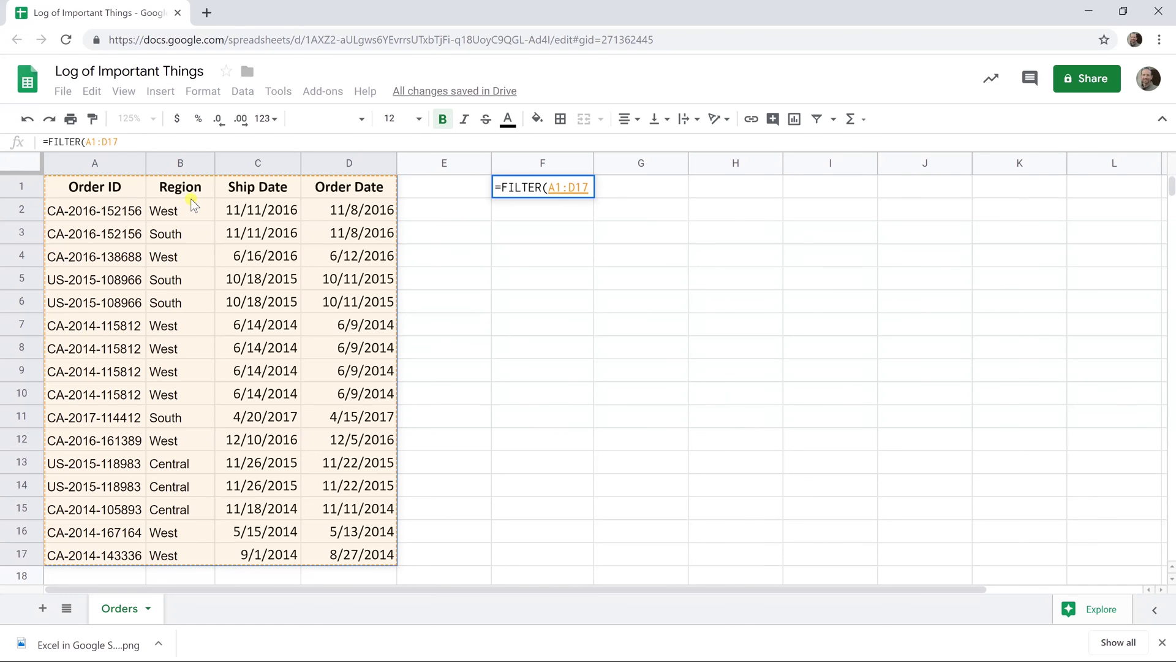
{"action": "type", "text": ","}
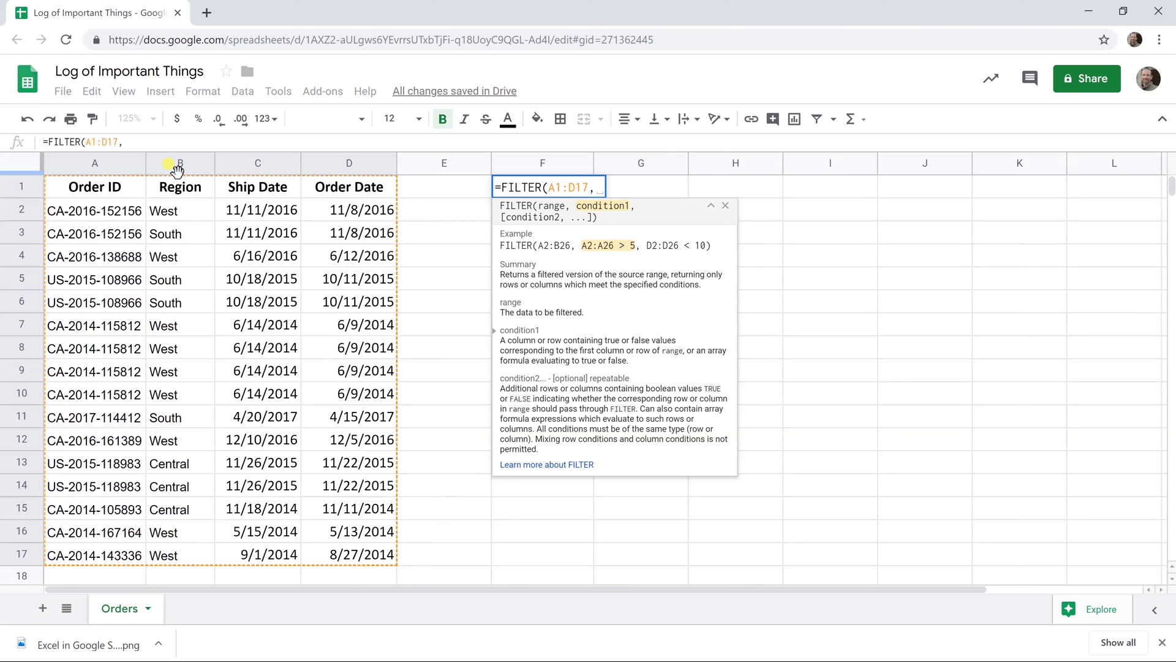
{"action": "type", "text": "B1"}
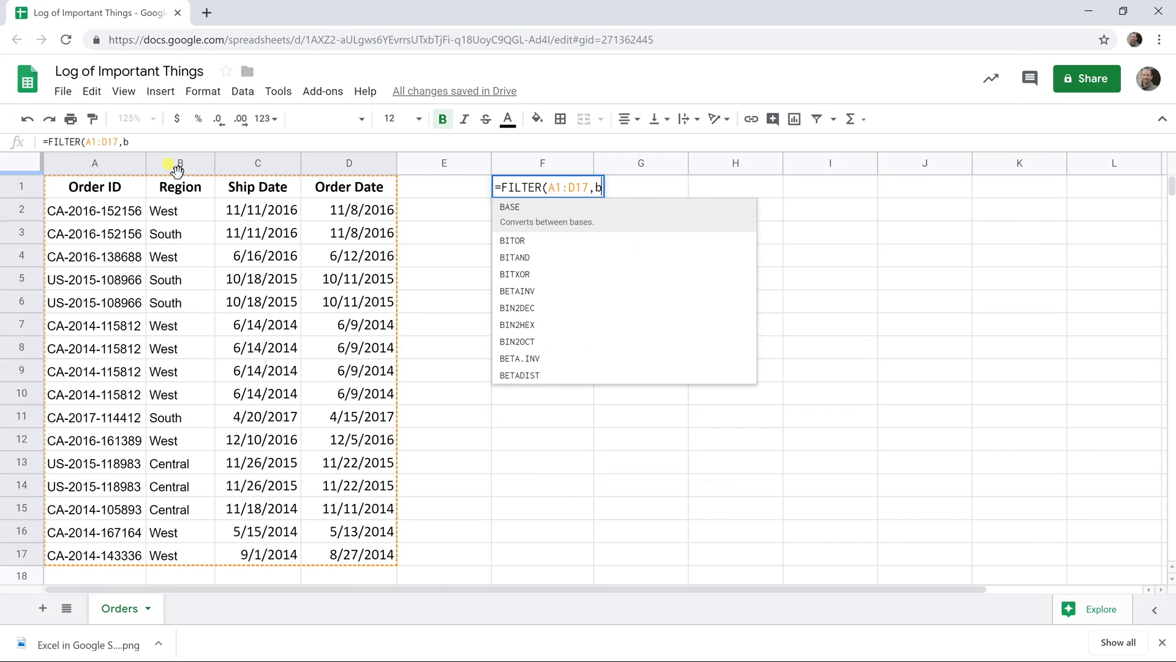
{"action": "type", "text": ":"}
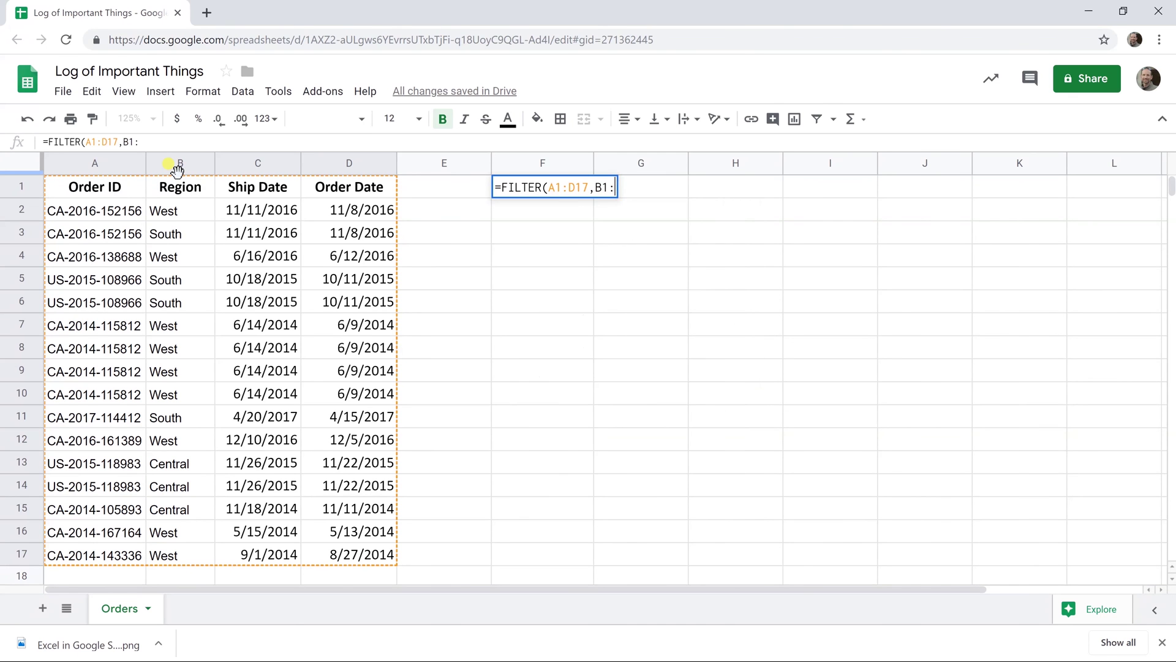
{"action": "type", "text": "B"}
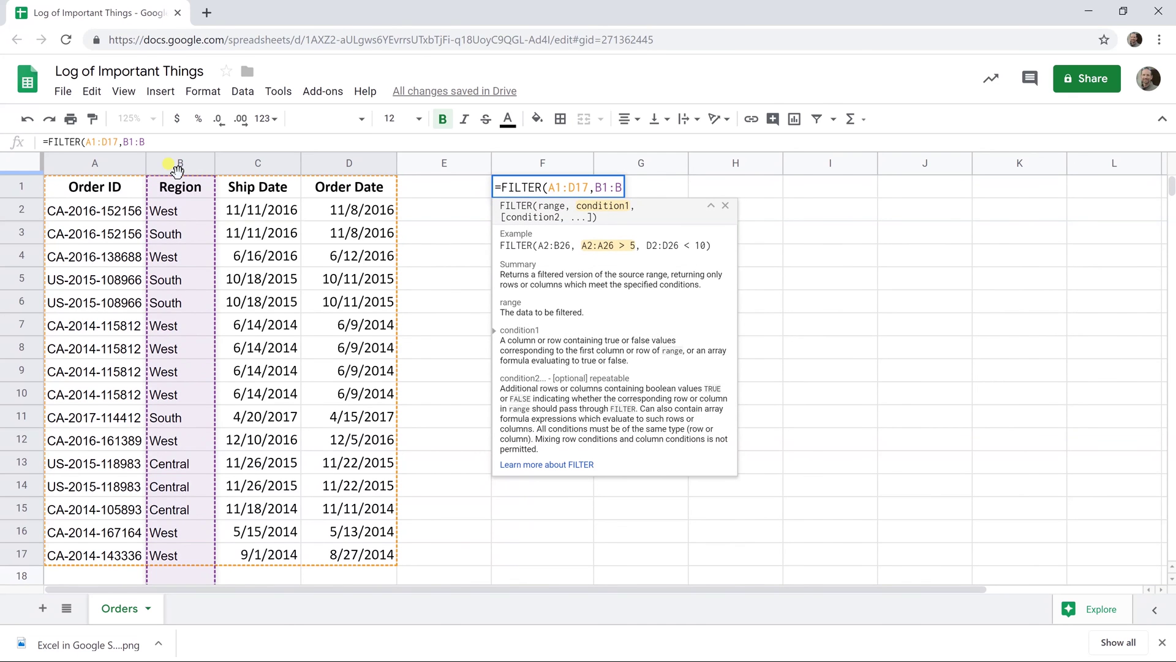
{"action": "type", "text": "17"}
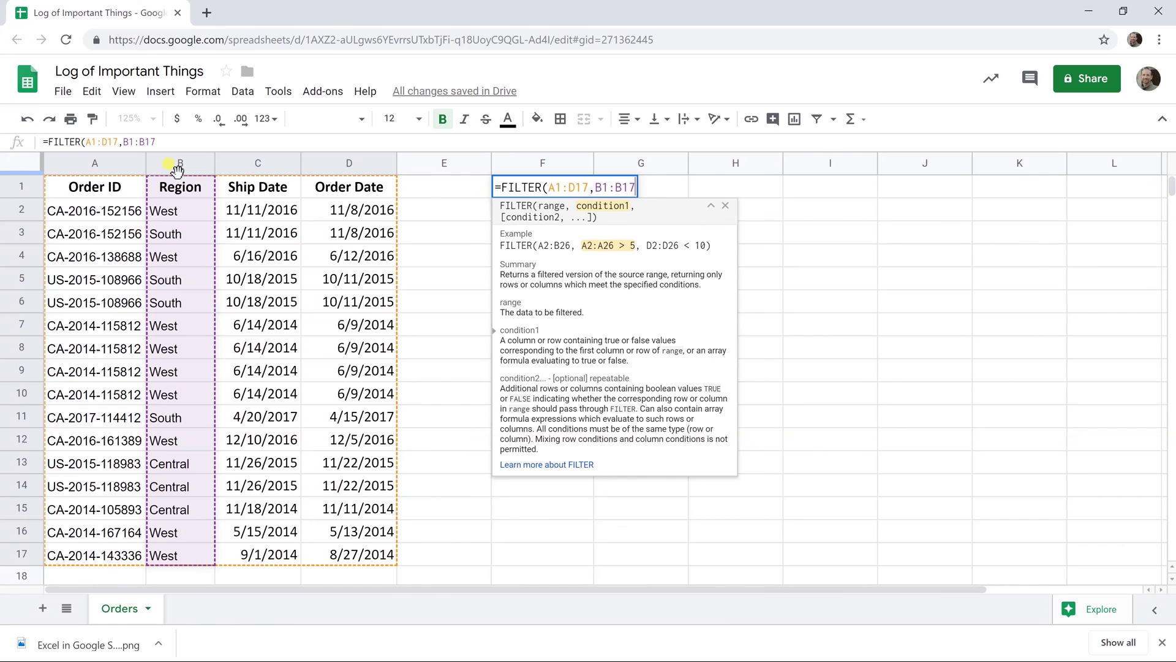
{"action": "type", "text": "<>"}
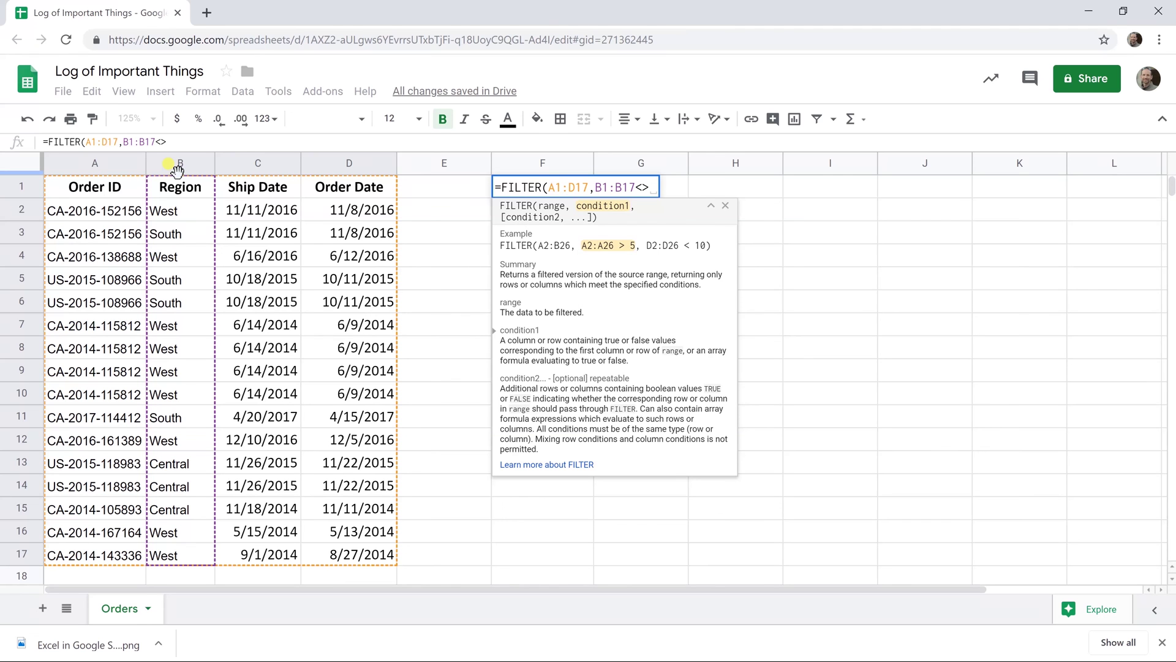
{"action": "type", "text": "\""}
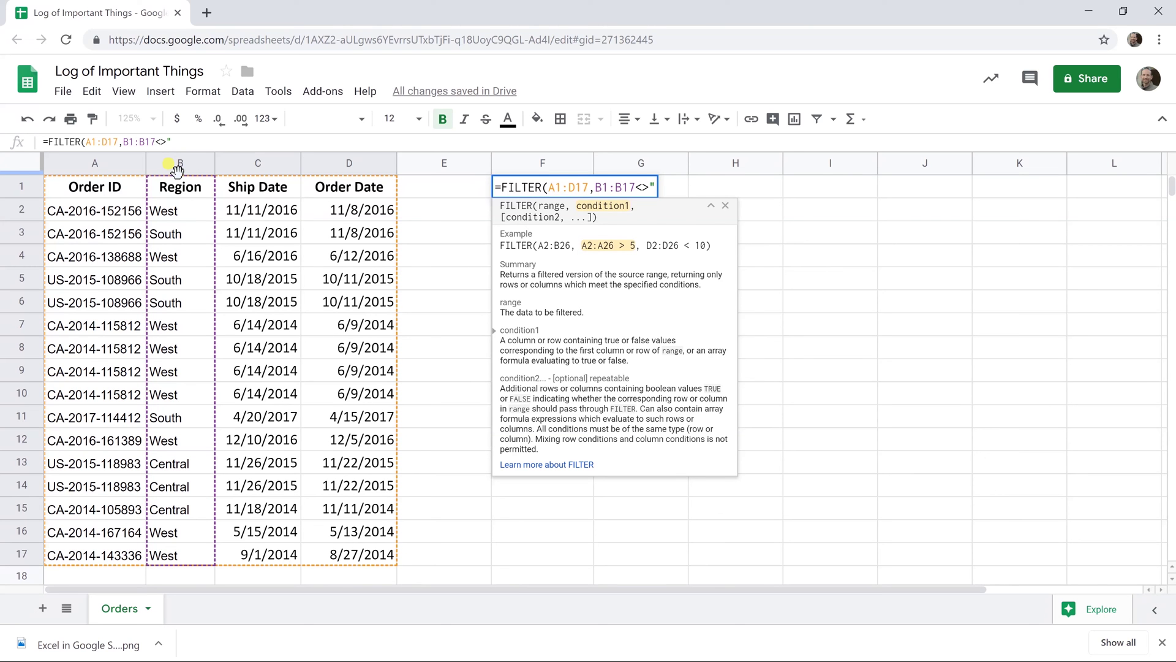
{"action": "type", "text": "West\""}
{"action": "type", "text": ")"}
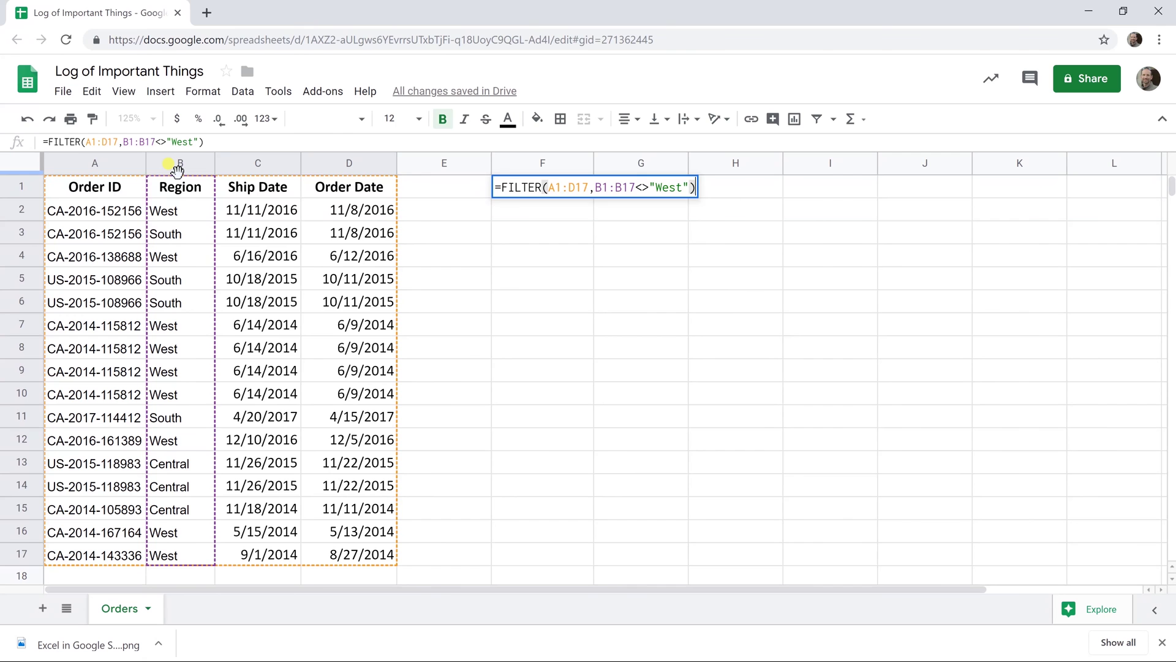
{"action": "key", "text": "Return"}
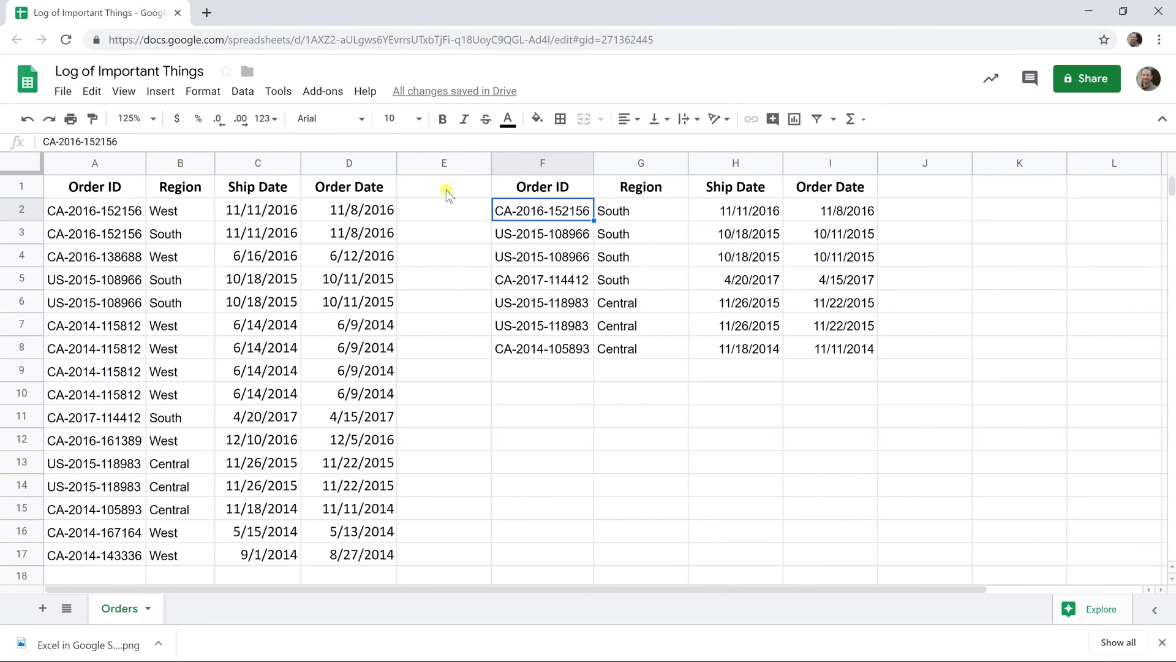
{"action": "left_click", "coordinate": [525, 191]}
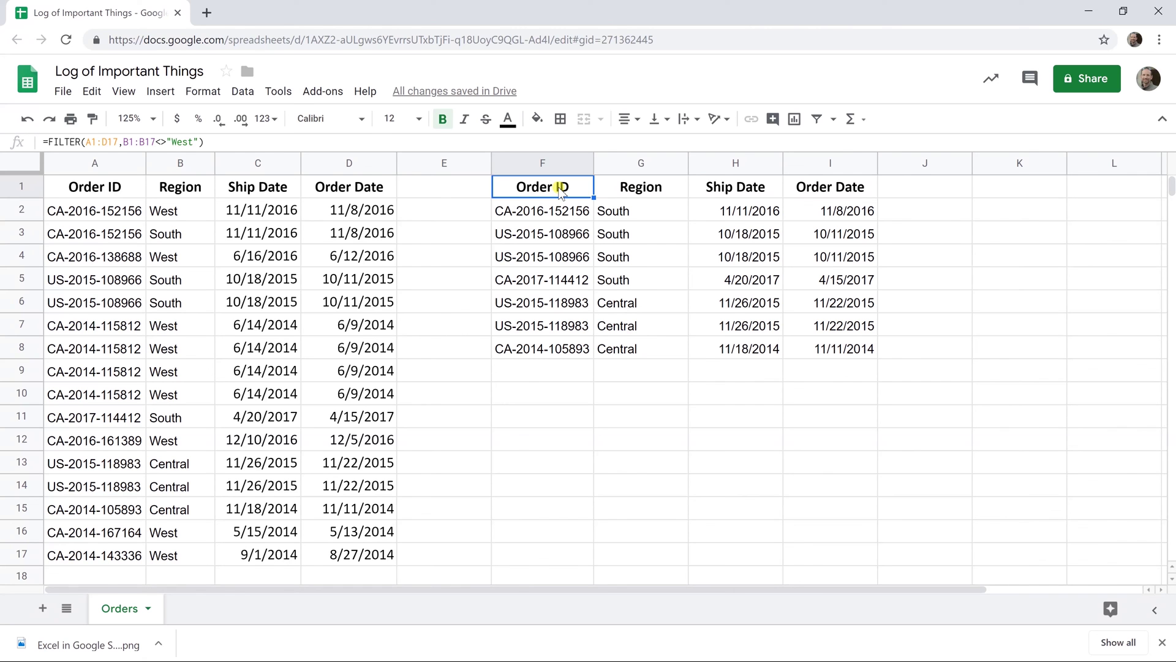
{"action": "key", "text": "Down"}
{"action": "left_click_drag", "start_coordinate": [522, 193], "coordinate": [799, 187]}
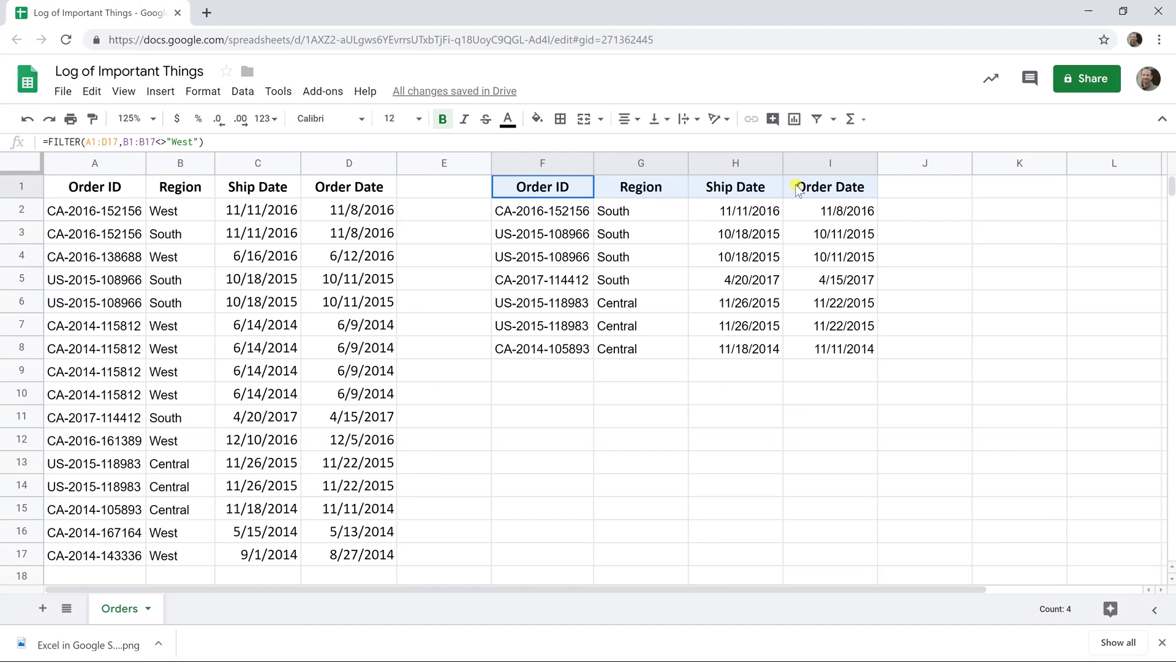
{"action": "left_click", "coordinate": [529, 209]}
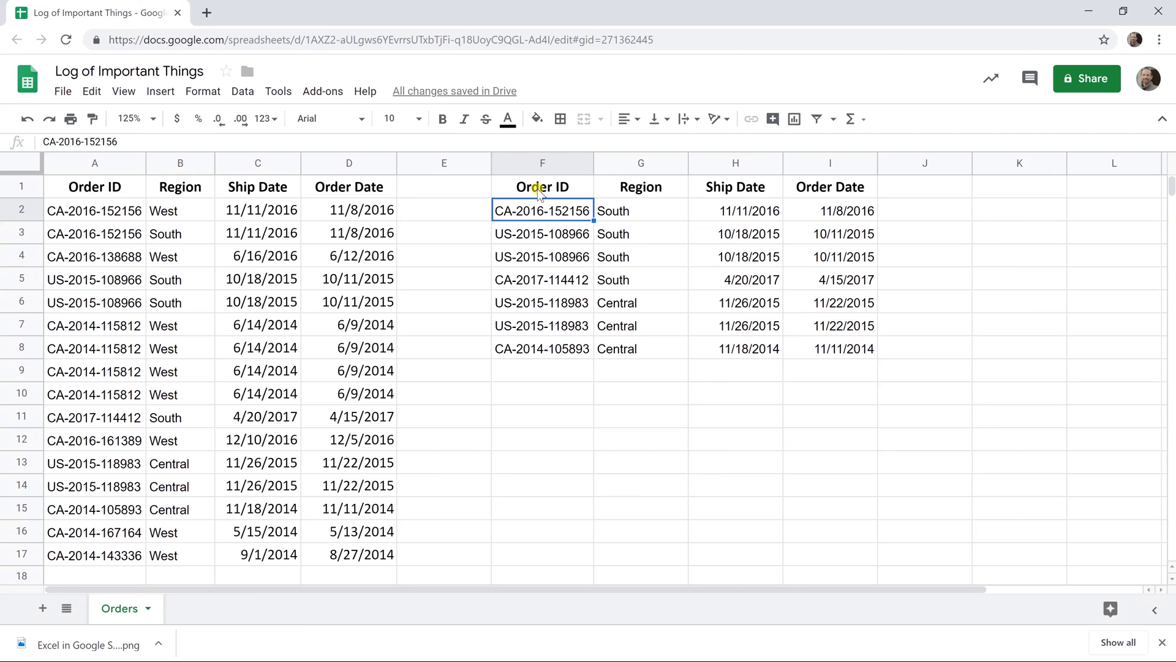
{"action": "double_click", "coordinate": [538, 189]}
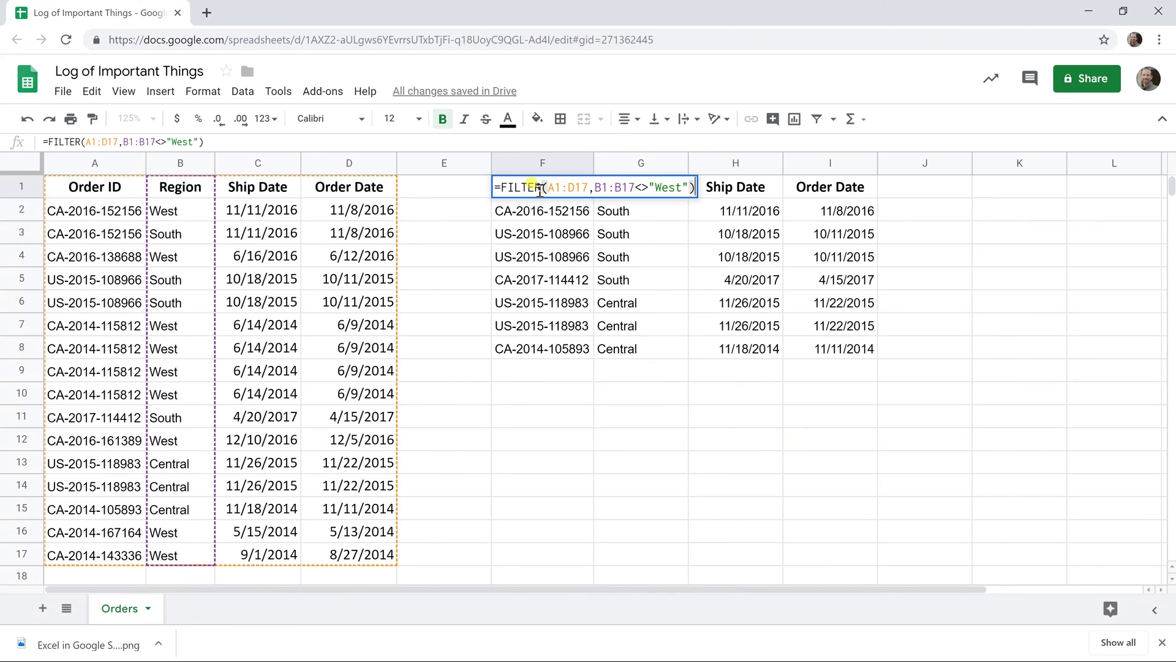
{"action": "key", "text": "Escape"}
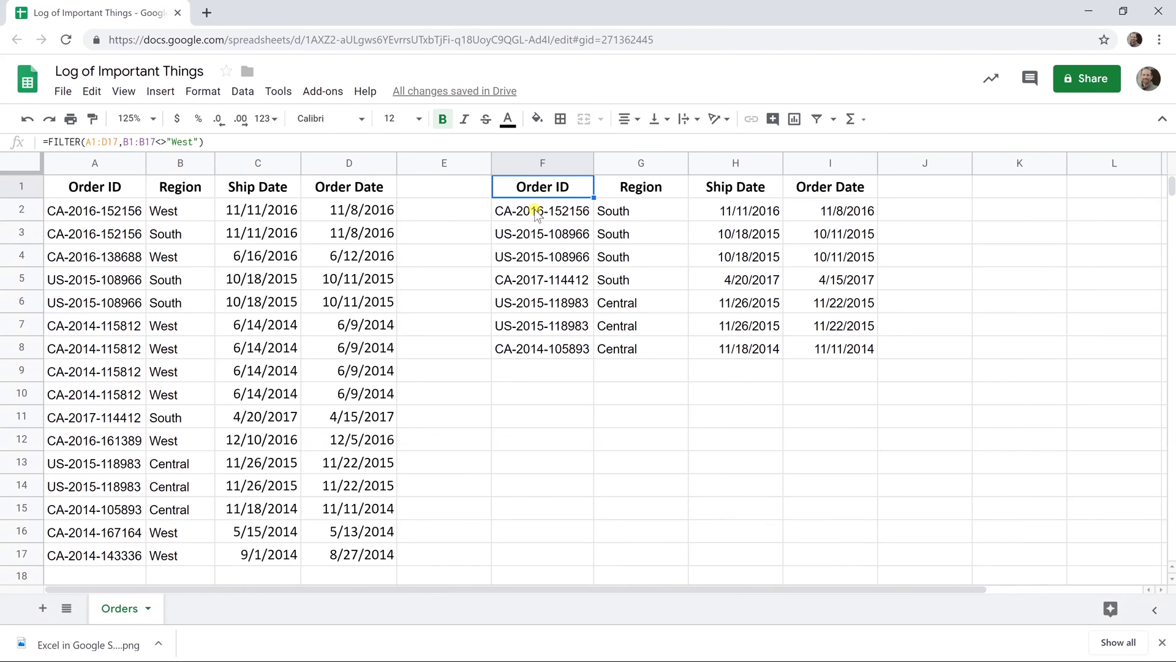
{"action": "double_click", "coordinate": [537, 214]}
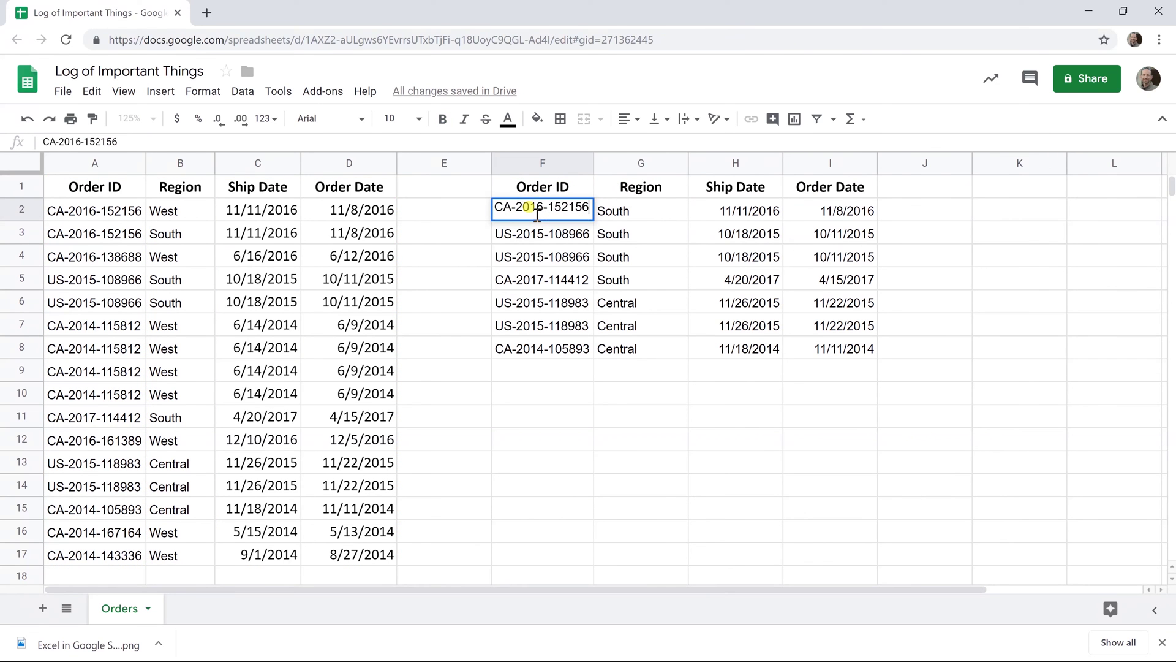
Overwrite F2's Order ID to end in 5, then delete that entry so the results spill again.
{"action": "key", "text": "BackSpace"}
{"action": "type", "text": "5"}
{"action": "key", "text": "Return"}
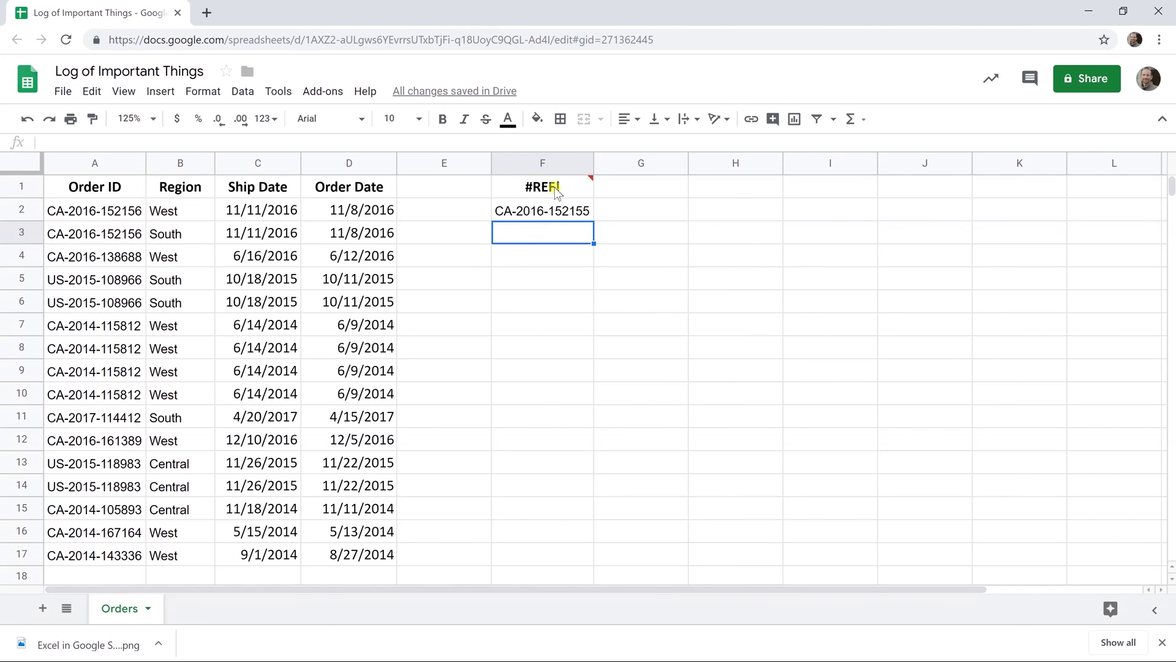
{"action": "mouse_move", "coordinate": [556, 191]}
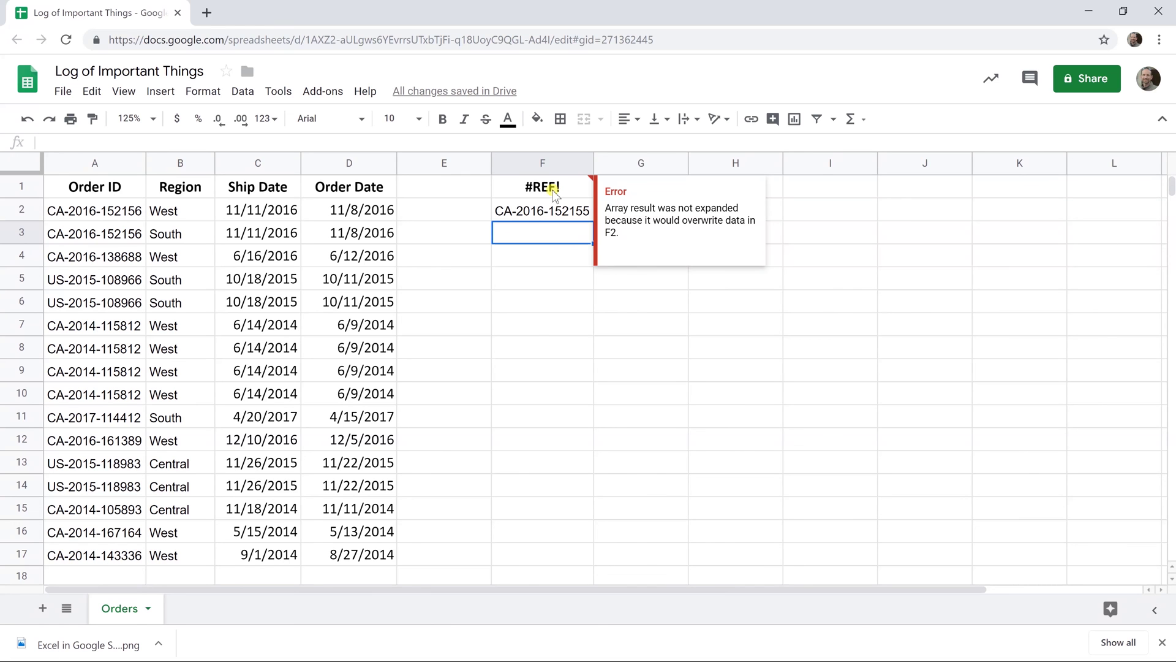
{"action": "key", "text": "Up"}
{"action": "key", "text": "Delete"}
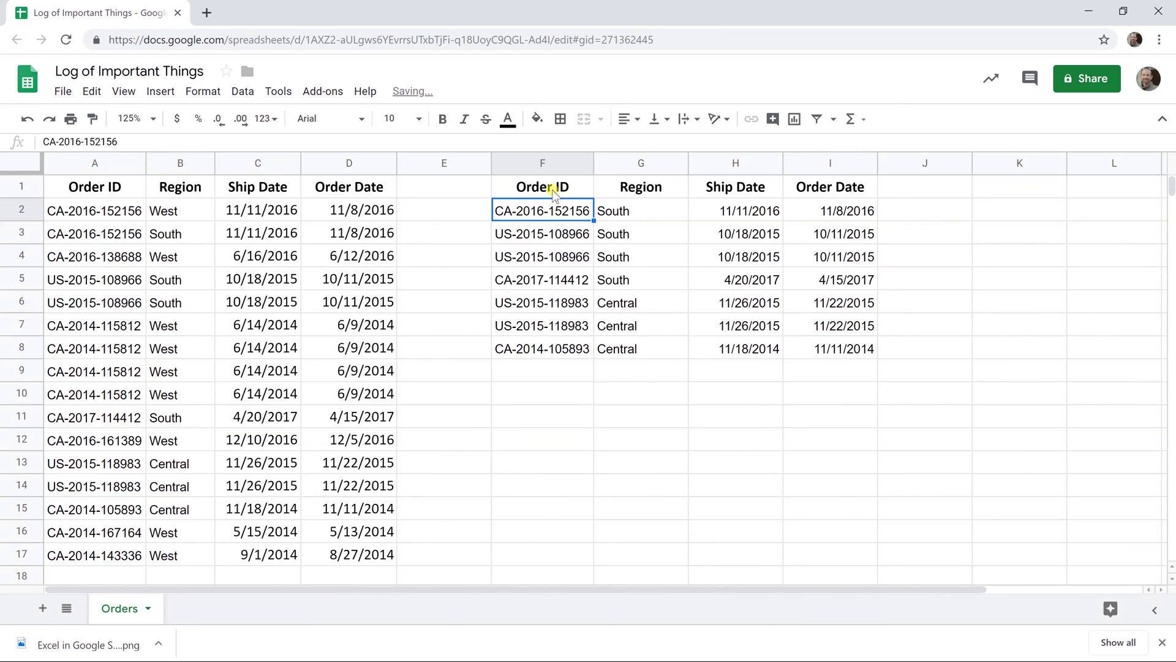
{"action": "key", "text": "Home"}
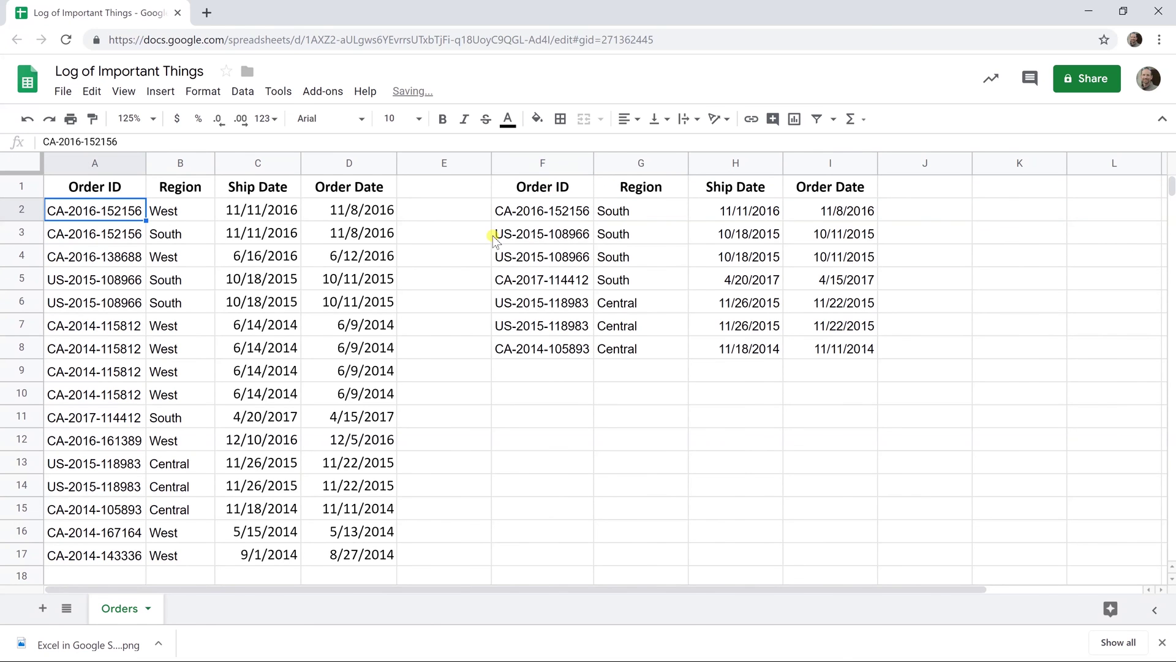
{"action": "double_click", "coordinate": [140, 235]}
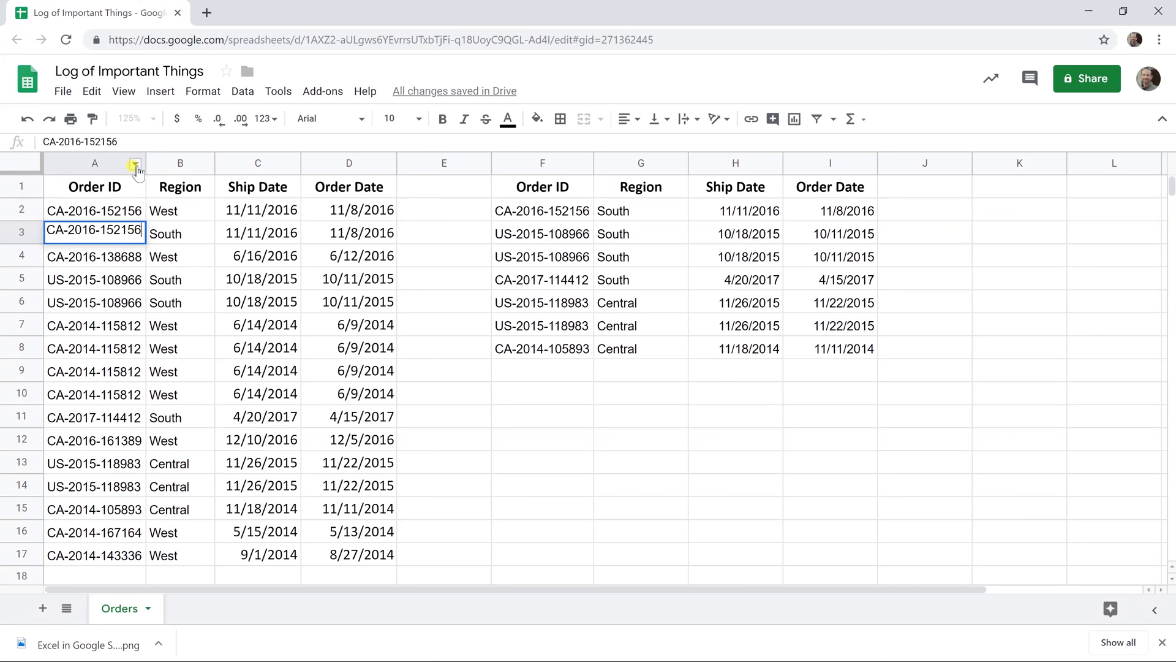
{"action": "key", "text": "BackSpace"}
{"action": "type", "text": "5"}
{"action": "key", "text": "Return"}
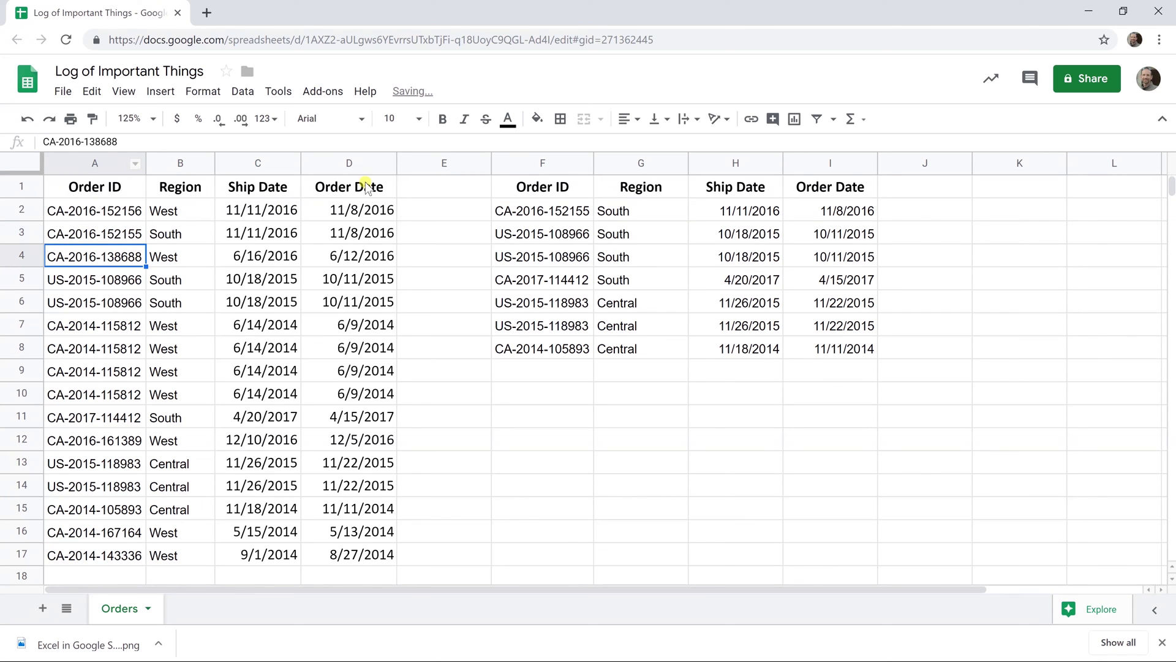
{"action": "left_click", "coordinate": [512, 213]}
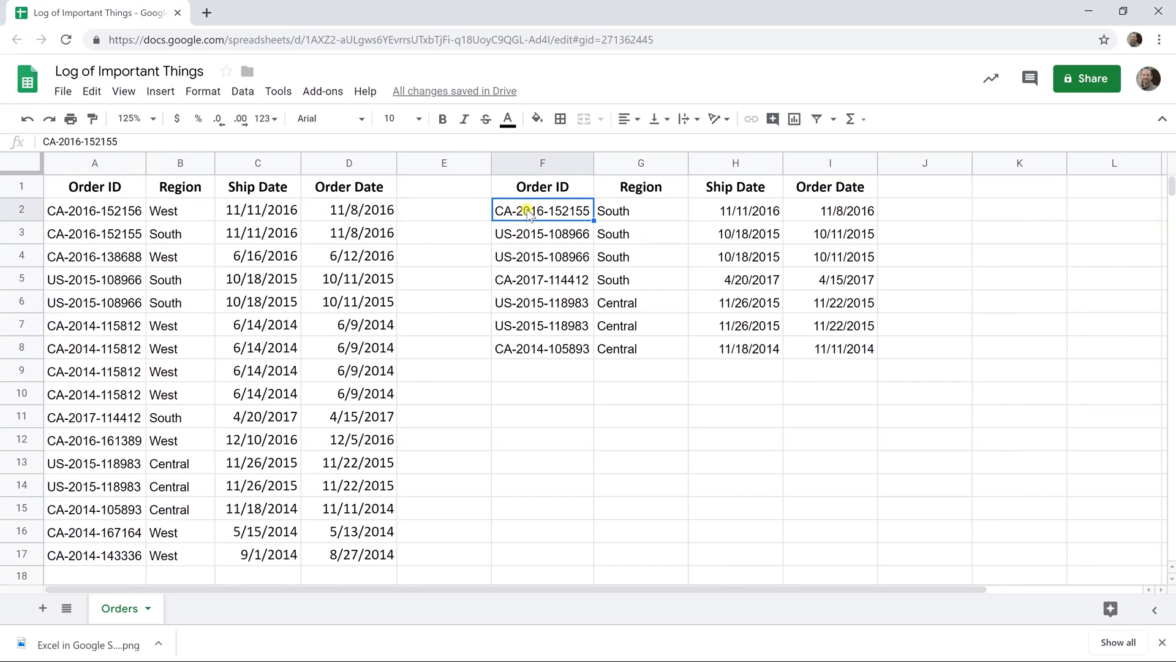
{"action": "left_click_drag", "start_coordinate": [536, 191], "coordinate": [782, 342]}
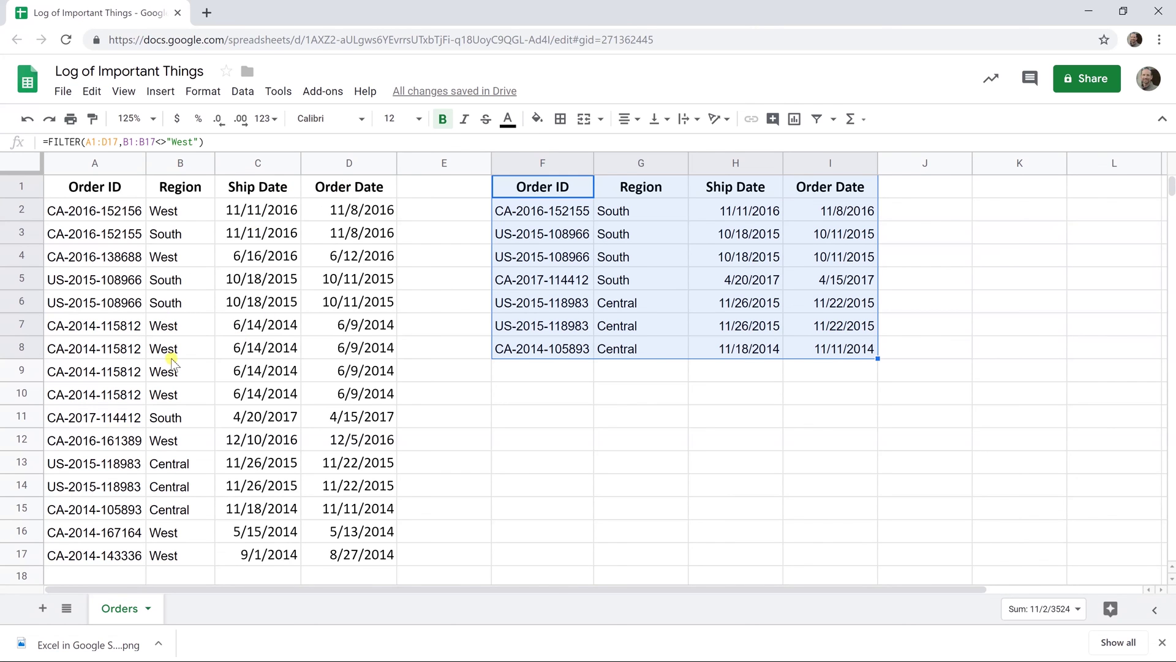
{"action": "left_click", "coordinate": [549, 192]}
{"action": "key", "text": "ctrl+Down"}
{"action": "key", "text": "Down"}
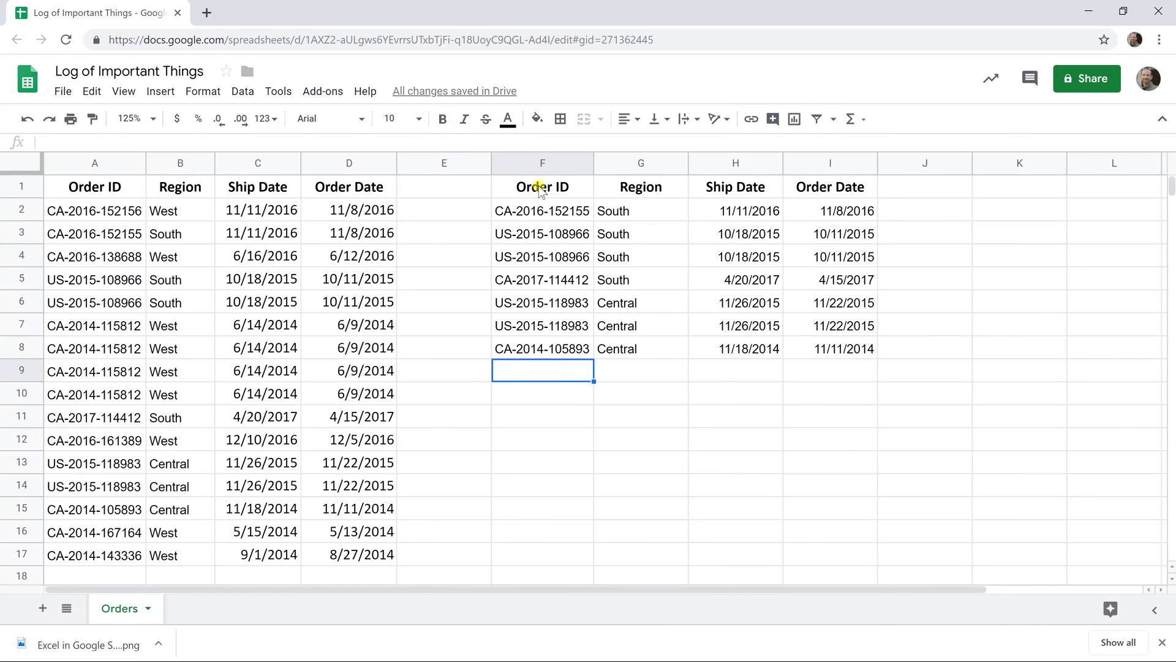
{"action": "left_click", "coordinate": [541, 190]}
{"action": "left_click_drag", "start_coordinate": [540, 190], "coordinate": [830, 349]}
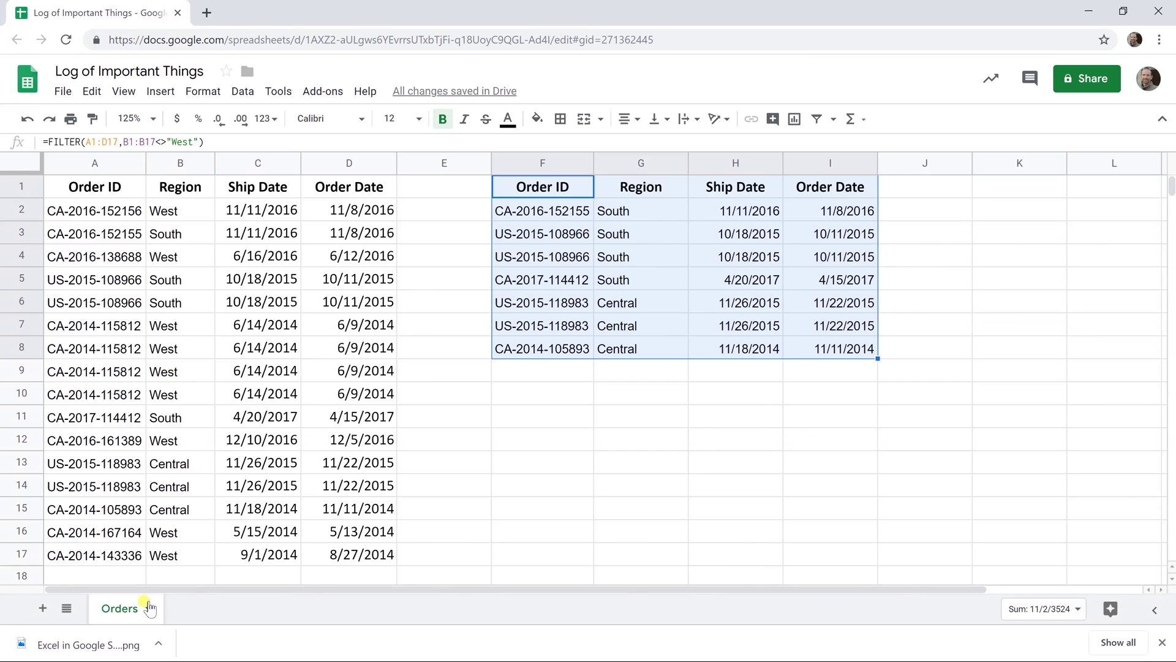
{"action": "right_click", "coordinate": [120, 607]}
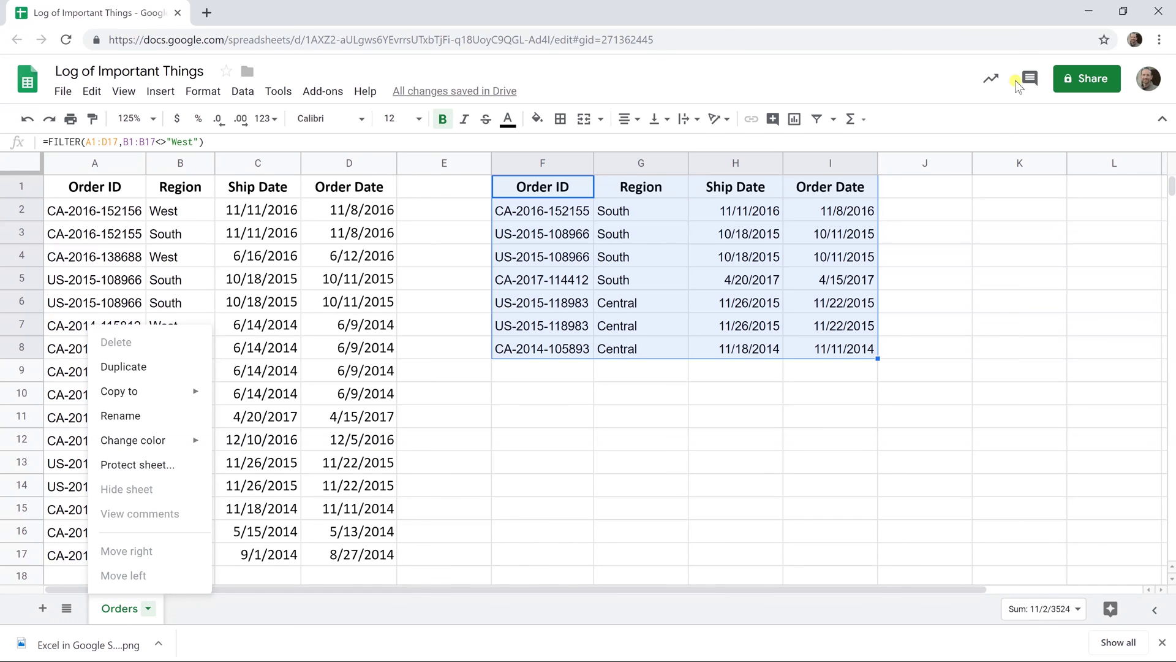
{"action": "left_click", "coordinate": [573, 309]}
{"action": "left_click", "coordinate": [546, 189]}
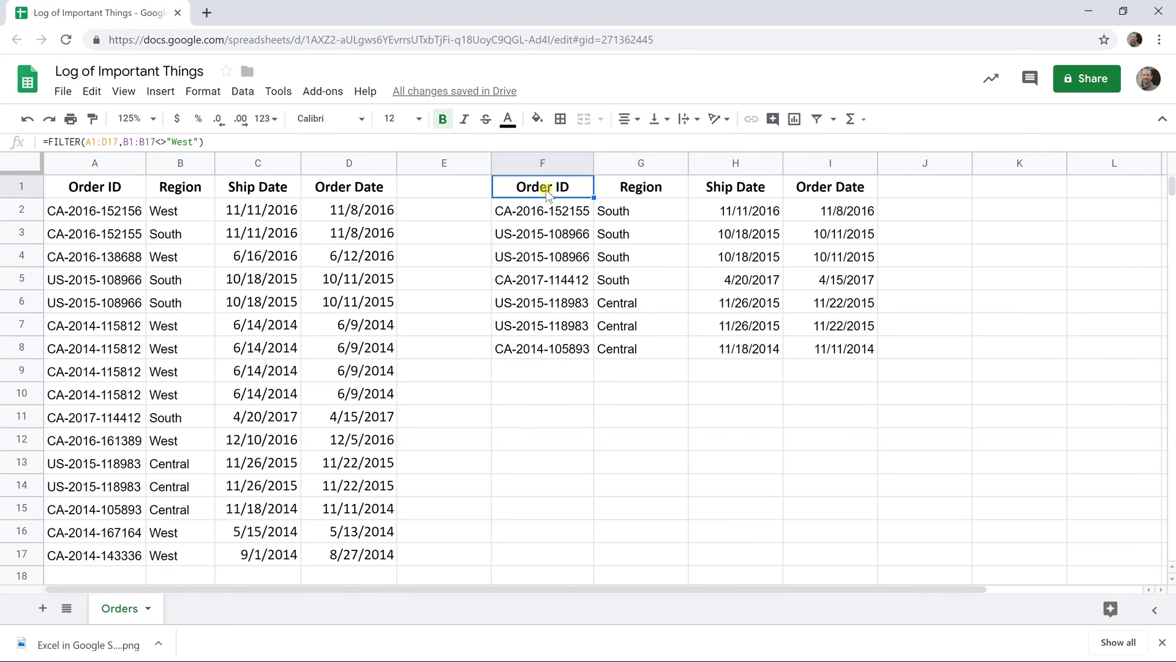
Edit F1's formula to =FILTER(A1:D,B1:B<>"West") with open-ended ranges.
{"action": "double_click", "coordinate": [545, 189]}
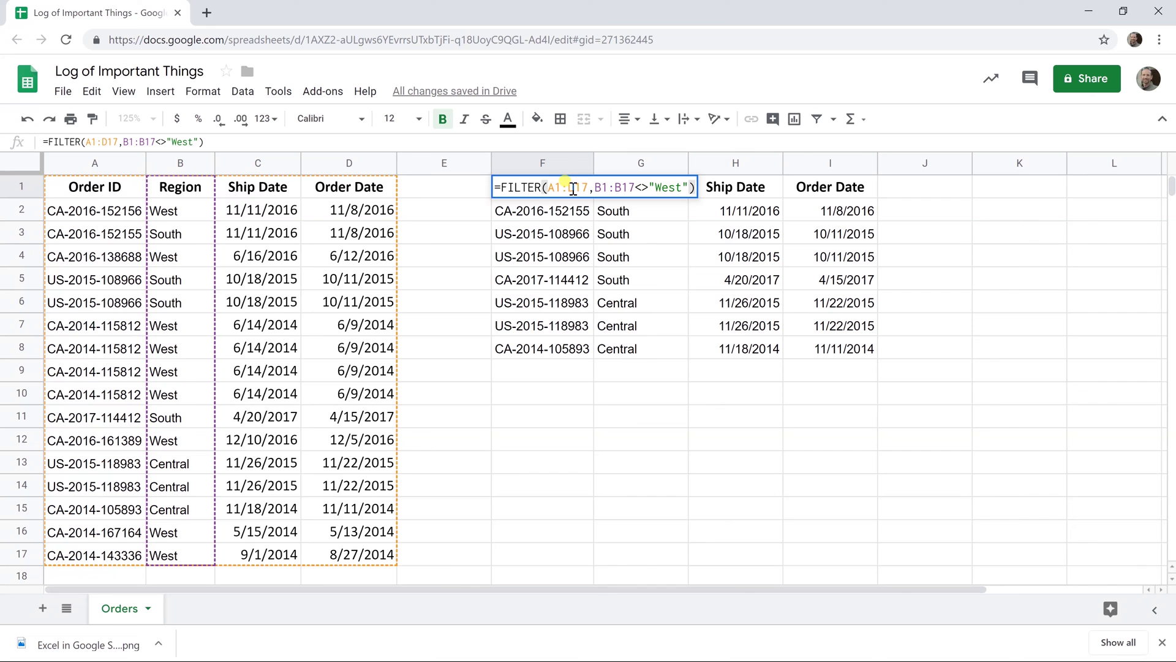
{"action": "left_click_drag", "start_coordinate": [575, 190], "coordinate": [589, 190]}
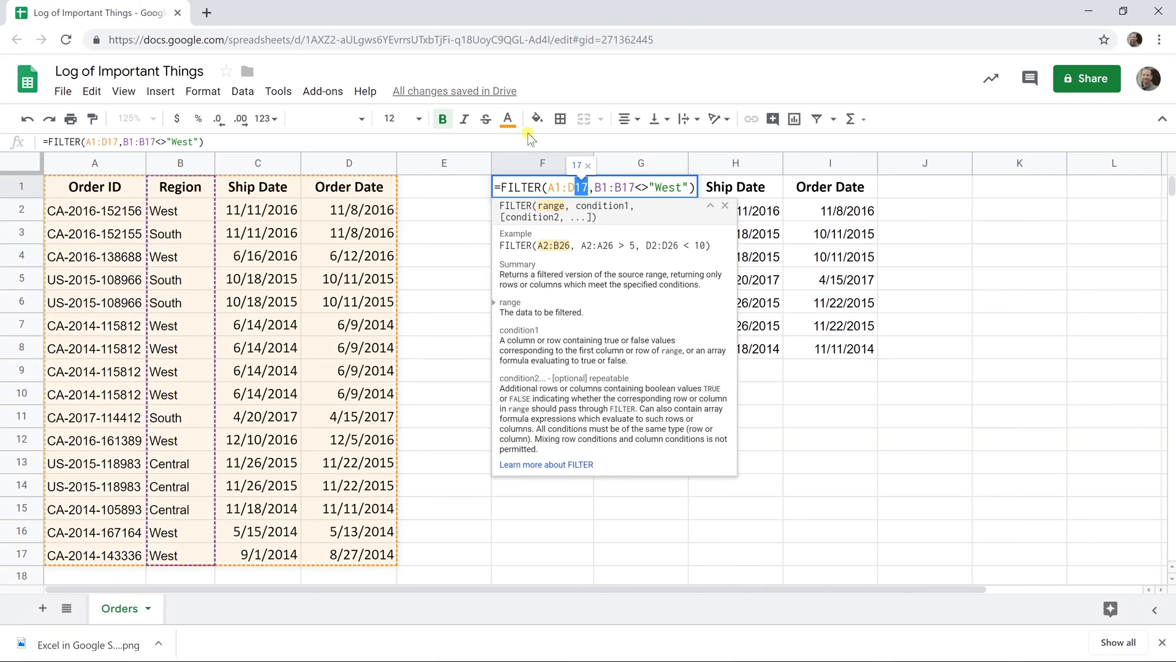
{"action": "type", "text": "100"}
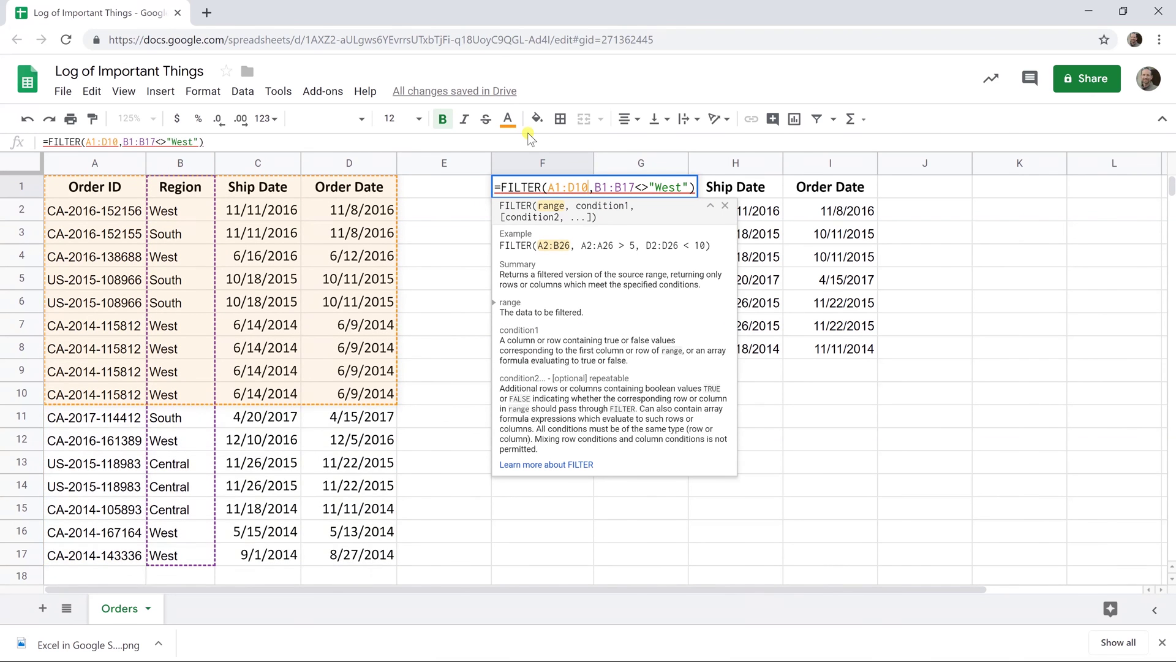
{"action": "key", "text": "BackSpace"}
{"action": "key", "text": "BackSpace"}
{"action": "key", "text": "BackSpace"}
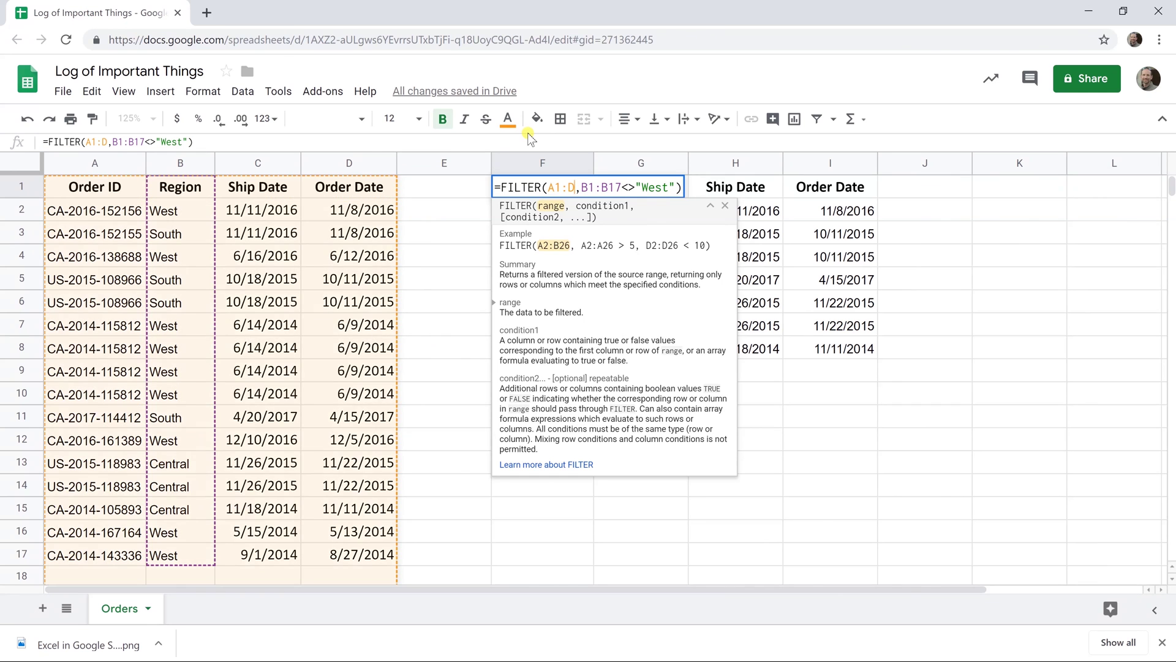
{"action": "key", "text": "Right"}
{"action": "key", "text": "Right"}
{"action": "key", "text": "Right"}
{"action": "key", "text": "Right"}
{"action": "key", "text": "Right"}
{"action": "key", "text": "Right"}
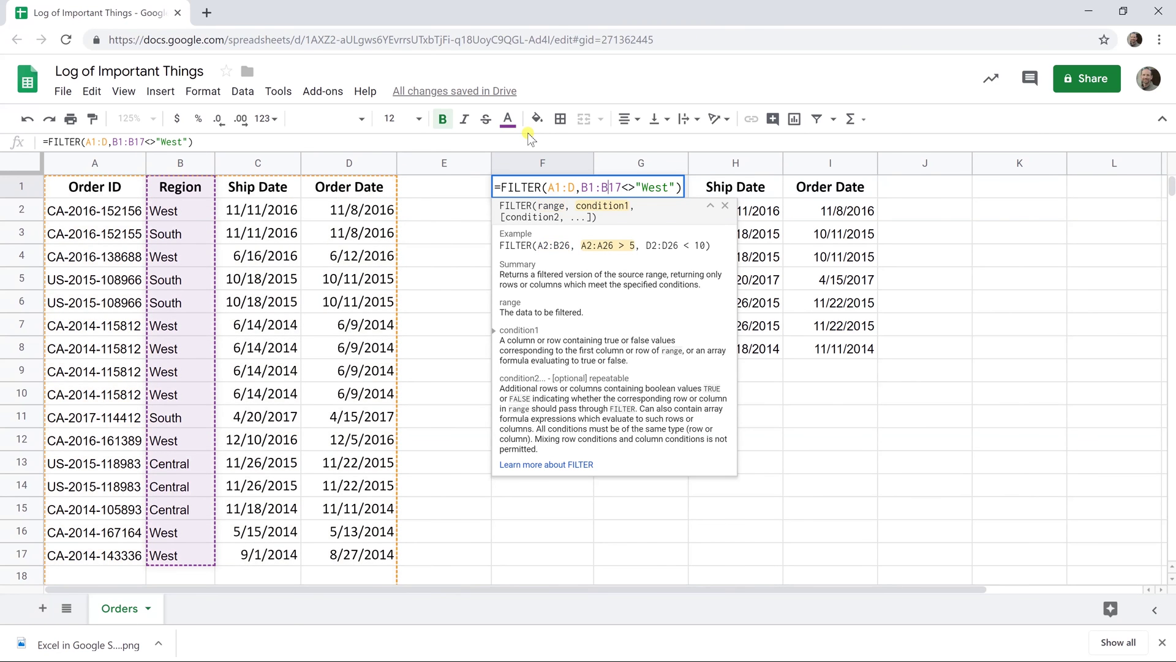
{"action": "key", "text": "BackSpace"}
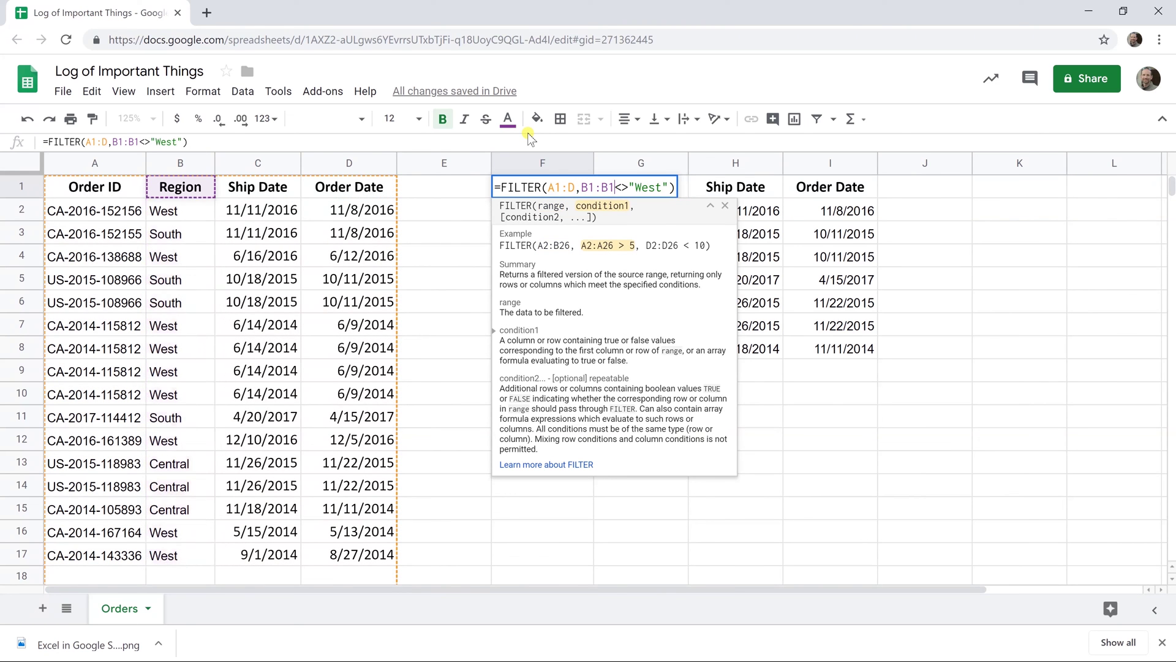
{"action": "key", "text": "Delete"}
{"action": "key", "text": "Return"}
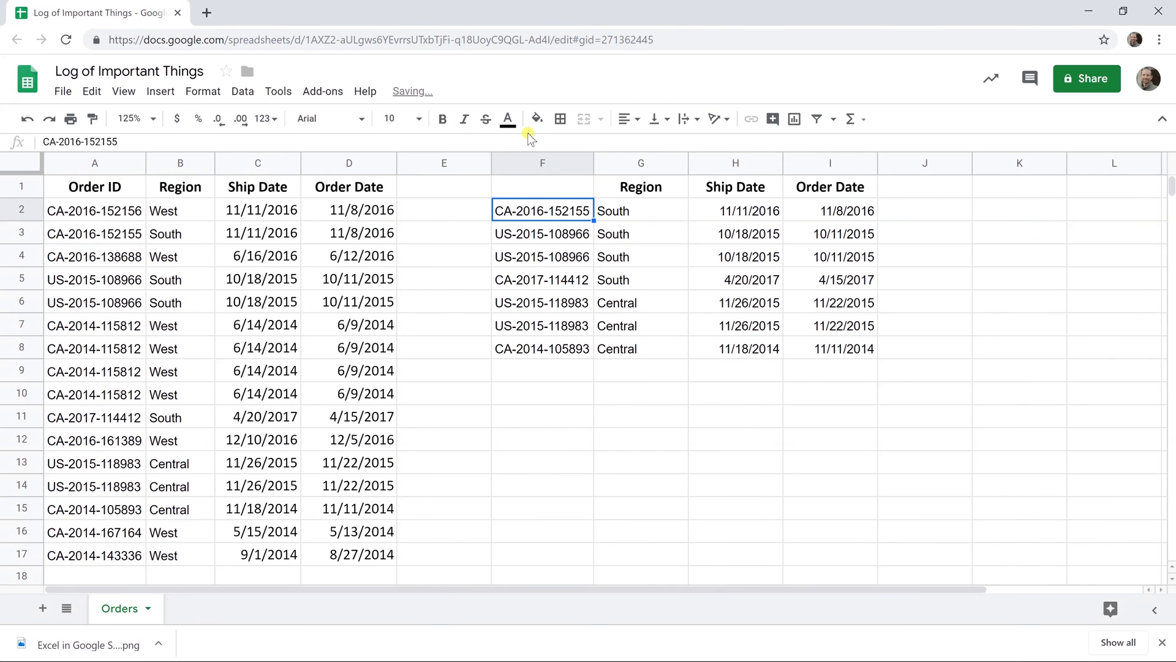
{"action": "key", "text": "Up"}
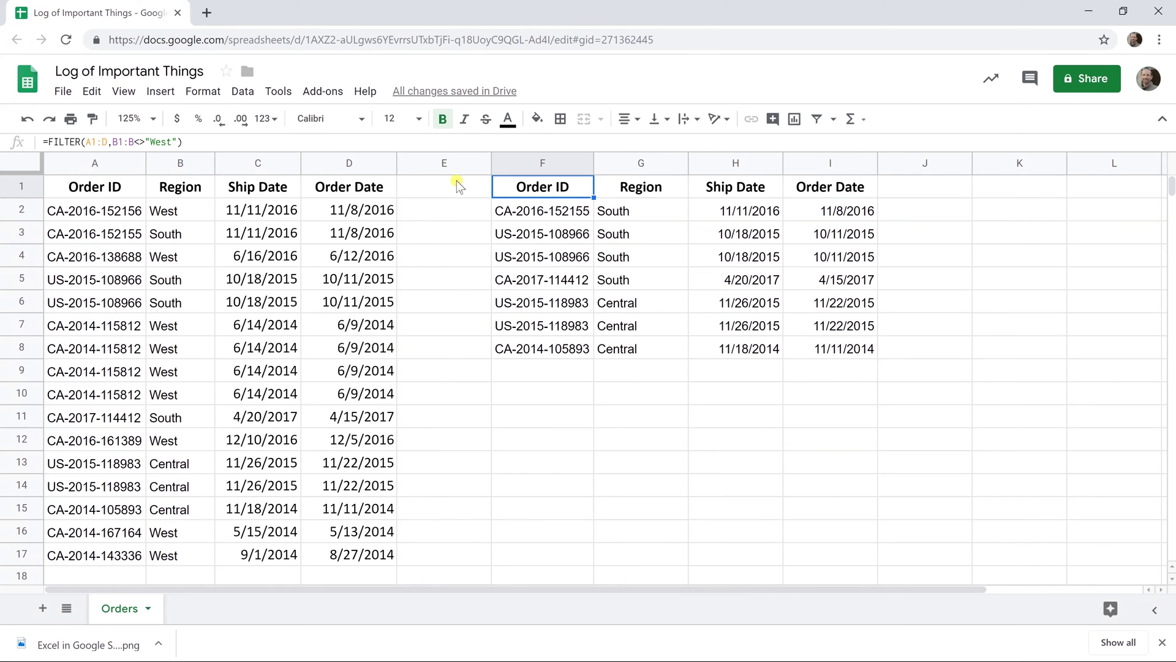
{"action": "left_click_drag", "start_coordinate": [86, 510], "coordinate": [312, 512]}
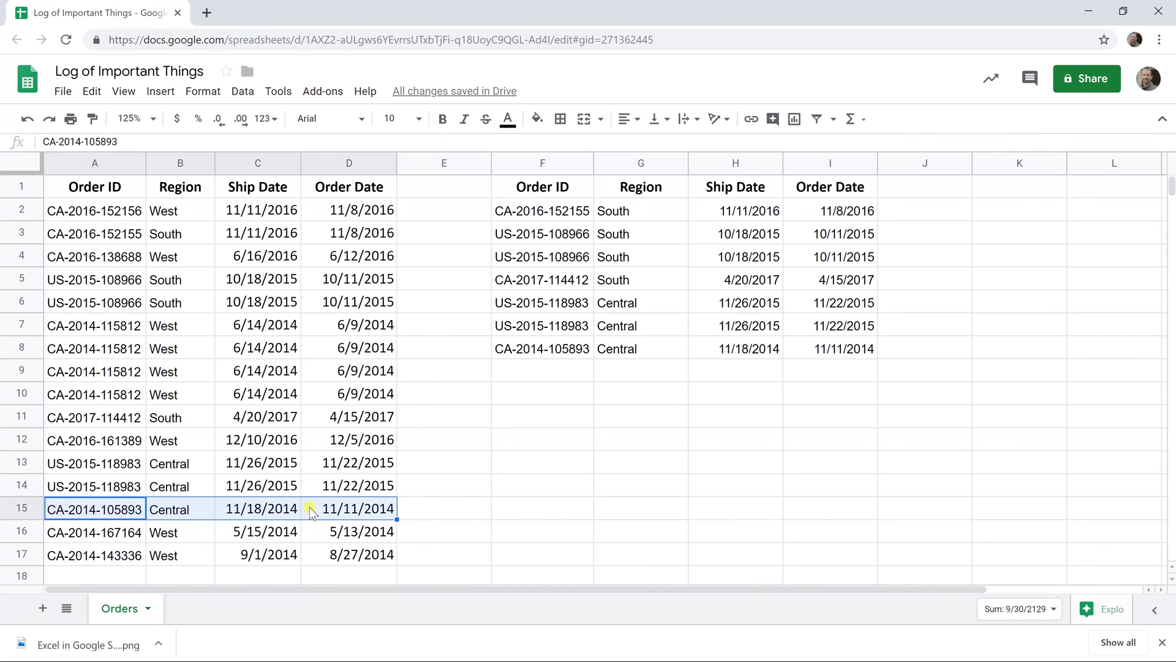
{"action": "key", "text": "ctrl+c"}
{"action": "left_click", "coordinate": [133, 574]}
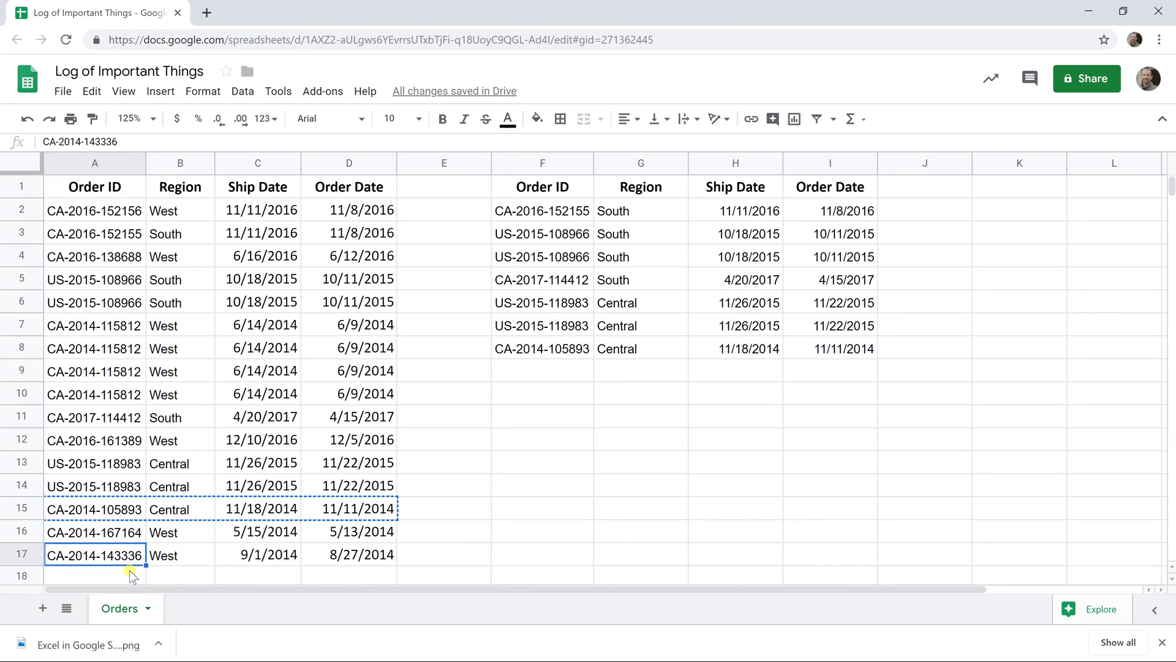
{"action": "key", "text": "ctrl+v"}
{"action": "left_click", "coordinate": [509, 374]}
{"action": "key", "text": "ctrl+v"}
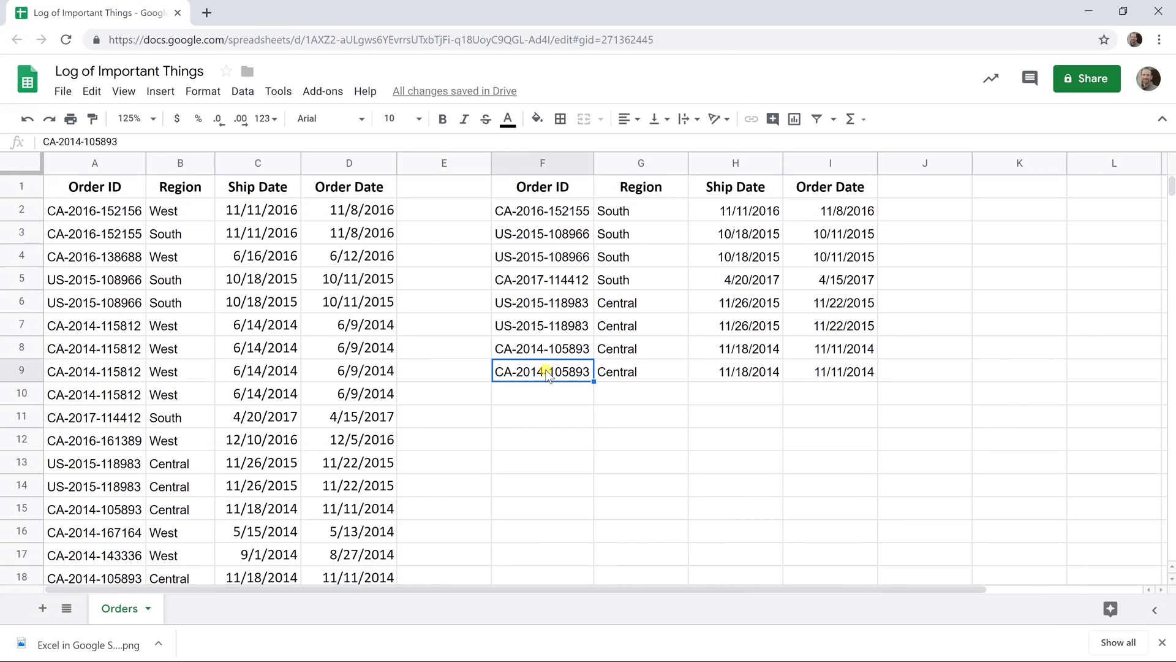
Copy F1:I9 and paste it back as values only, replacing the FILTER formula.
{"action": "left_click_drag", "start_coordinate": [517, 186], "coordinate": [797, 371]}
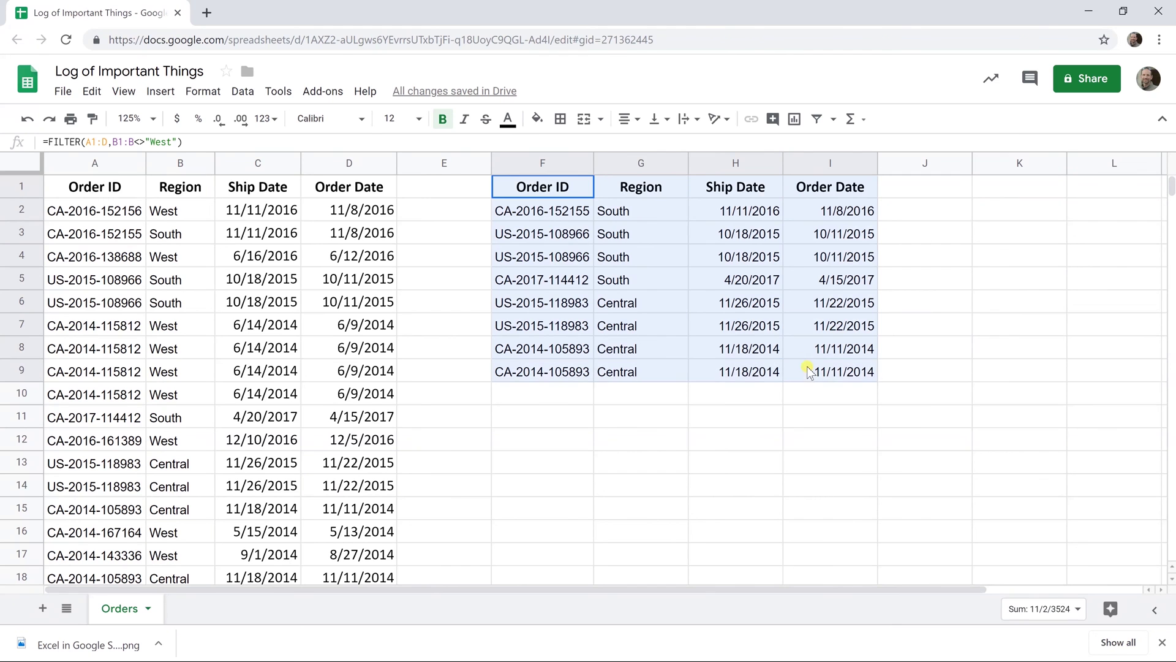
{"action": "right_click", "coordinate": [533, 200]}
{"action": "left_click", "coordinate": [560, 140]}
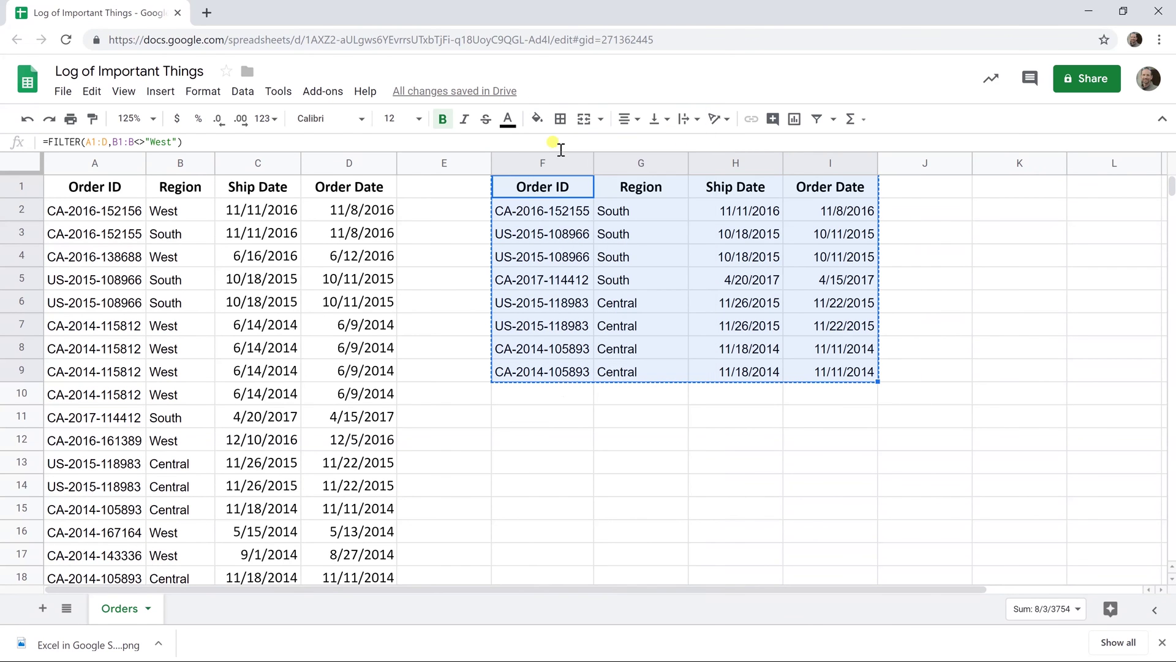
{"action": "right_click", "coordinate": [541, 190]}
{"action": "mouse_move", "coordinate": [680, 189]}
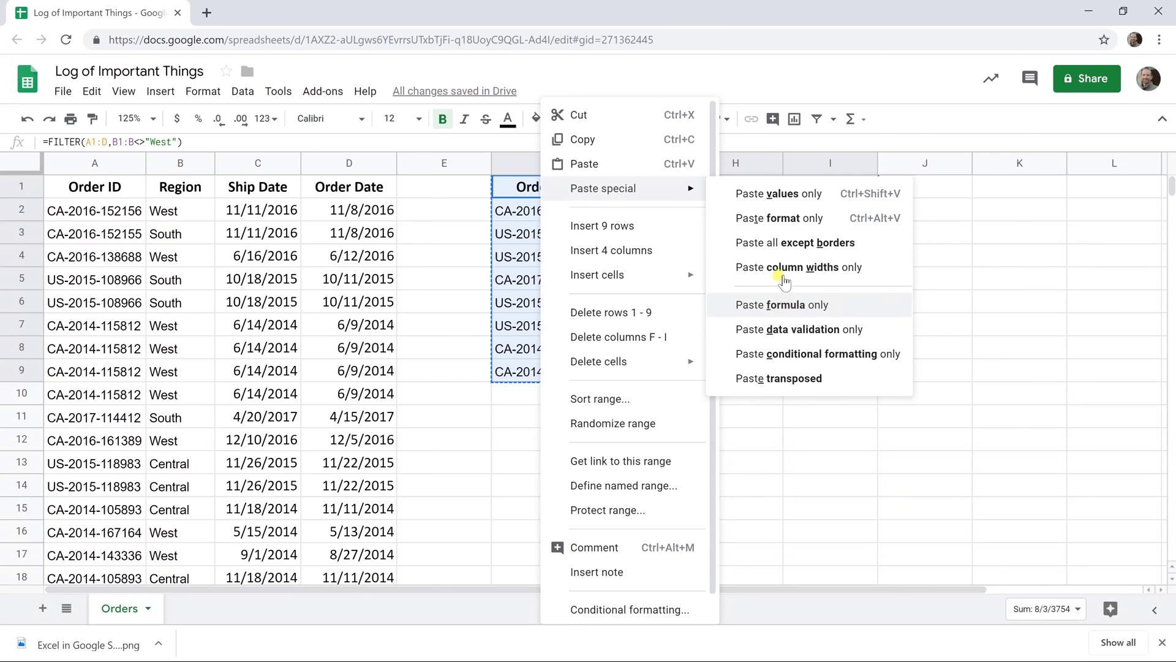
{"action": "left_click", "coordinate": [765, 204]}
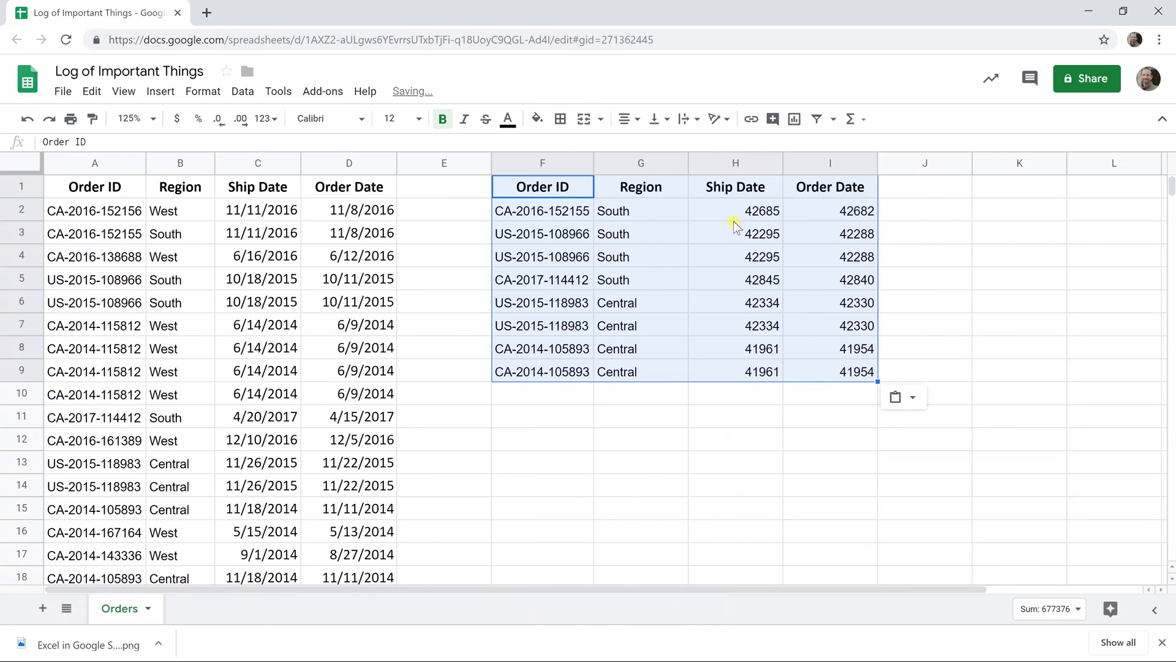
{"action": "double_click", "coordinate": [574, 194]}
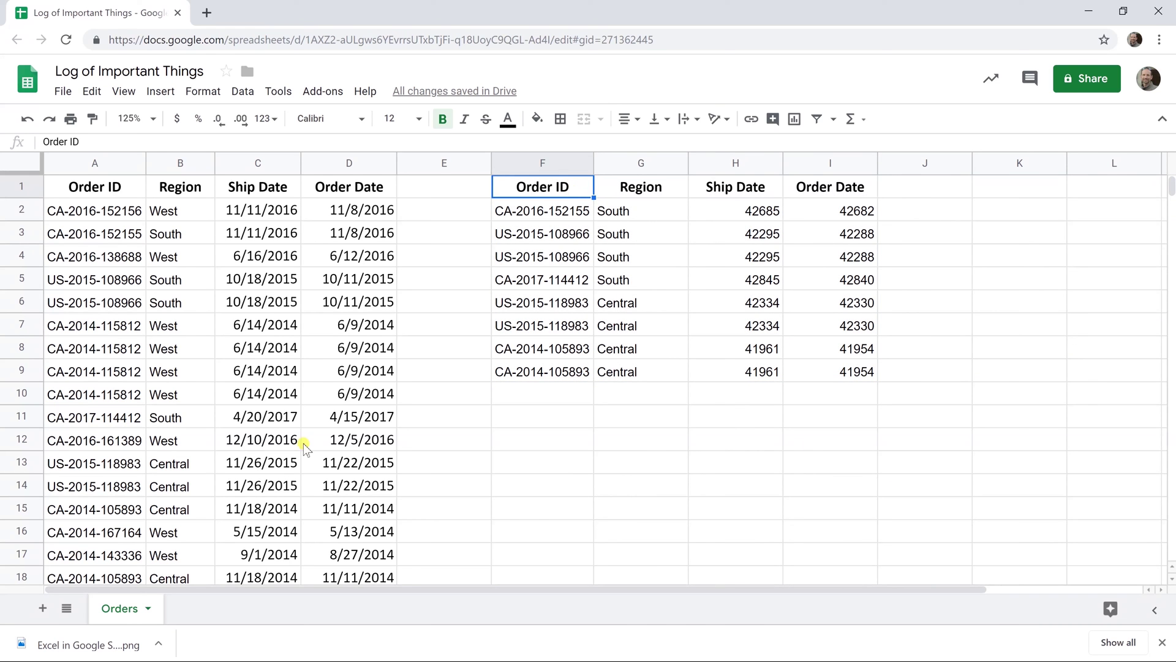
Paint D2's date format onto H2:I9 so serial numbers display as dates like 11/11/2016.
{"action": "left_click", "coordinate": [225, 397]}
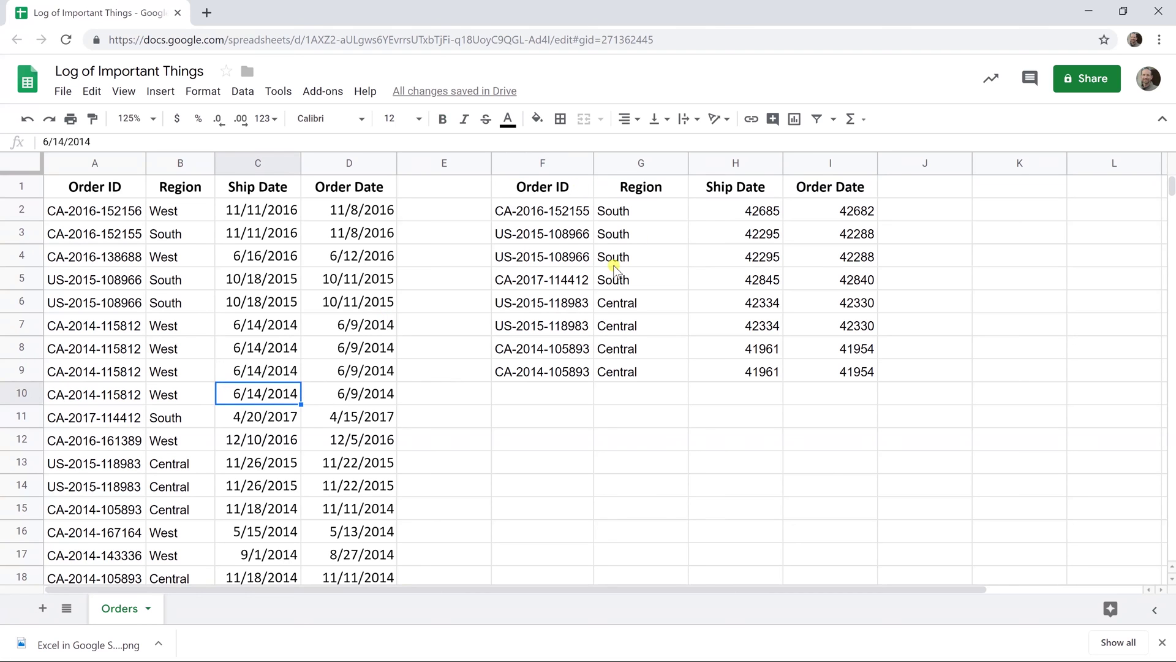
{"action": "left_click", "coordinate": [139, 212]}
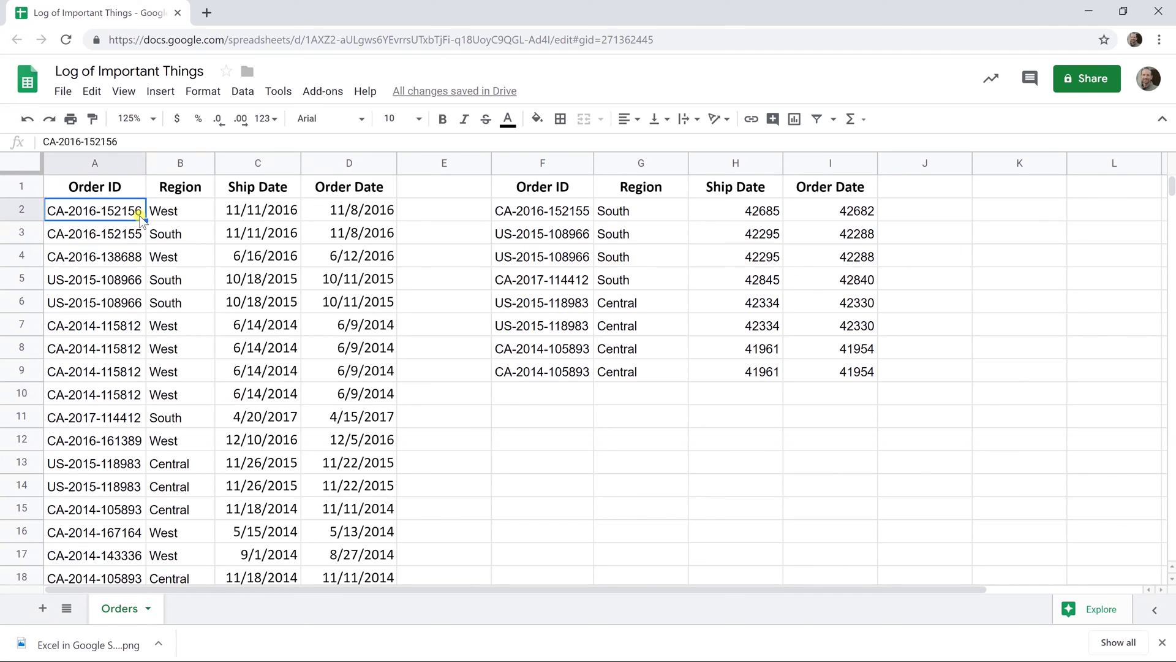
{"action": "left_click", "coordinate": [517, 234]}
{"action": "left_click_drag", "start_coordinate": [542, 186], "coordinate": [803, 372]}
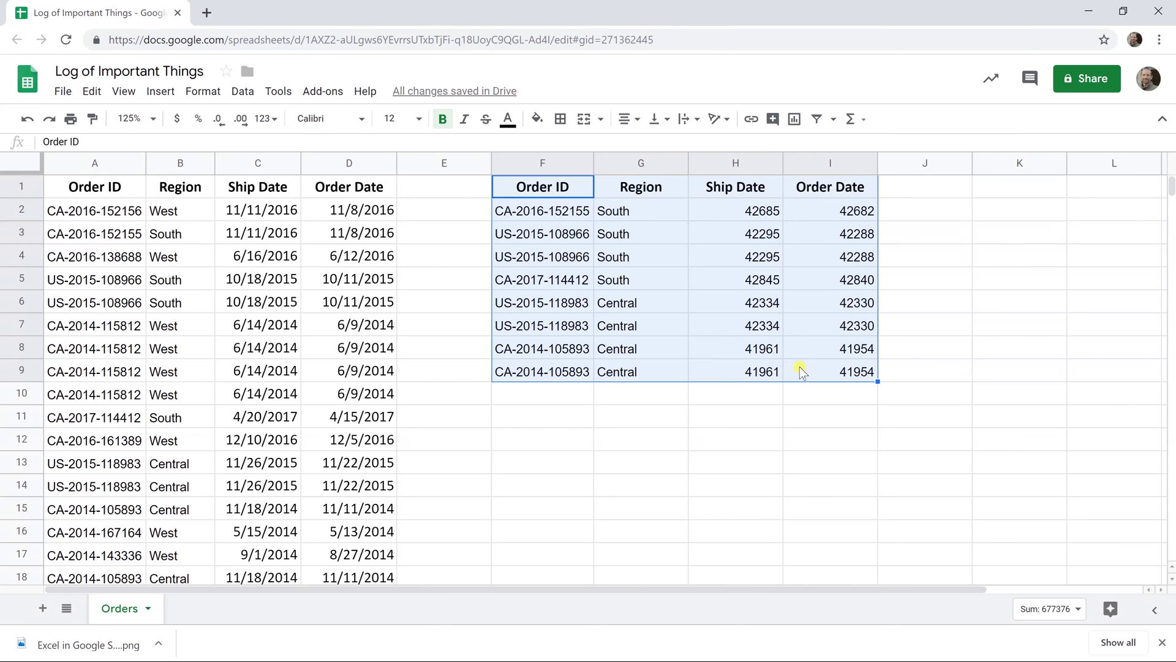
{"action": "left_click", "coordinate": [696, 212]}
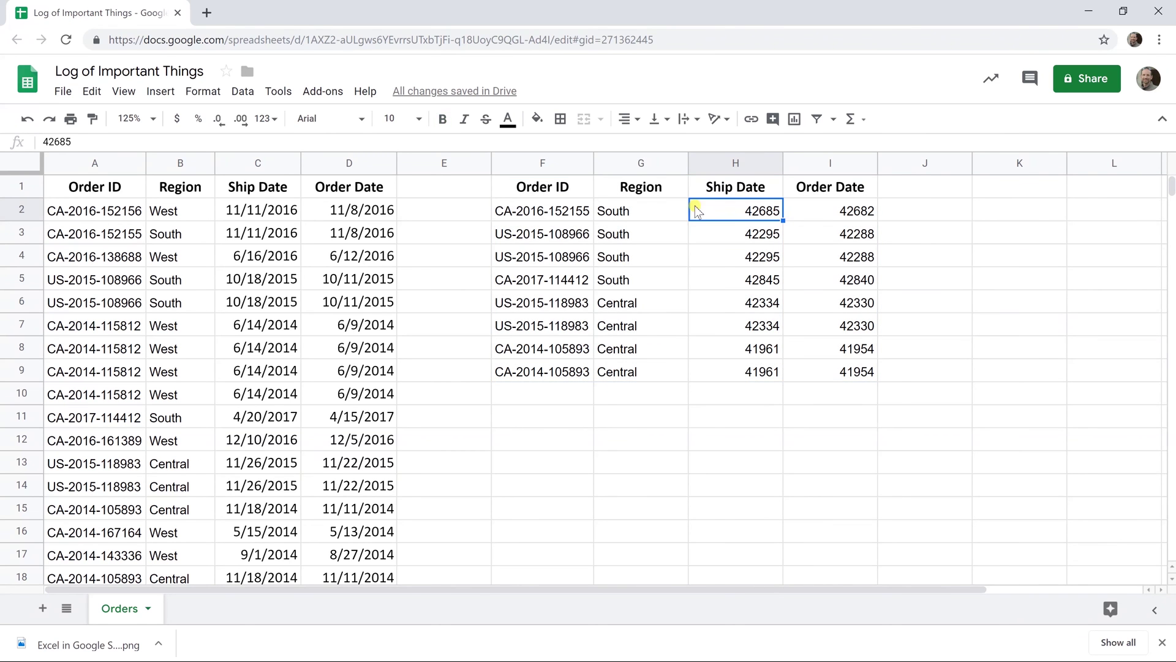
{"action": "left_click", "coordinate": [718, 188]}
{"action": "left_click", "coordinate": [748, 214]}
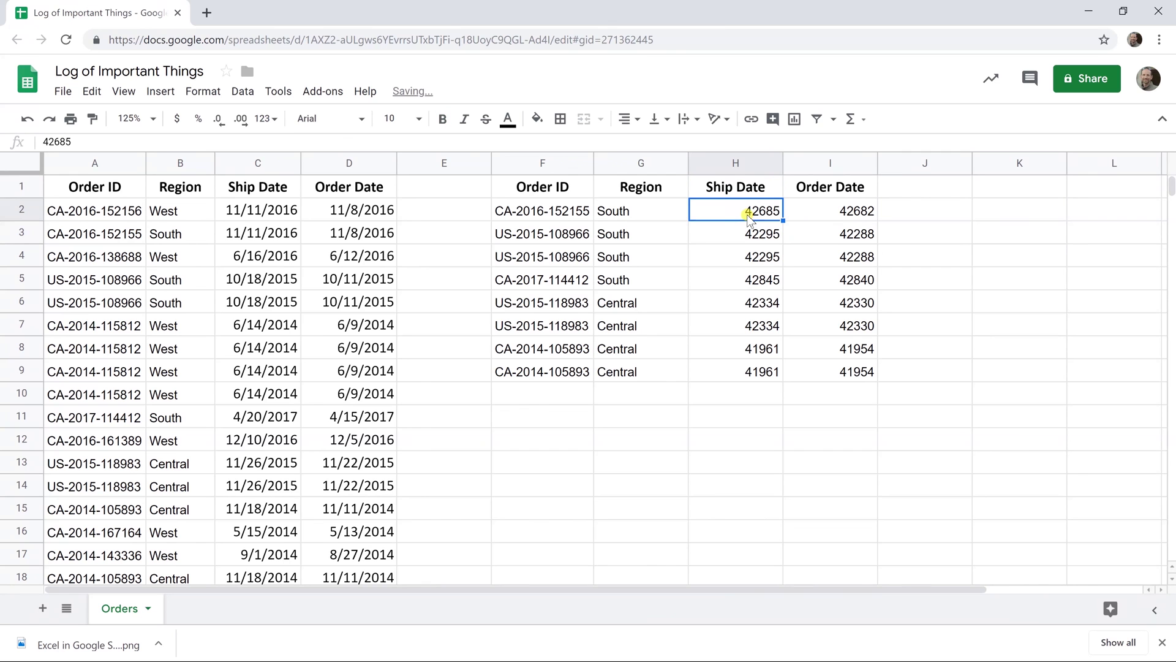
{"action": "left_click", "coordinate": [362, 213]}
{"action": "left_click", "coordinate": [92, 118]}
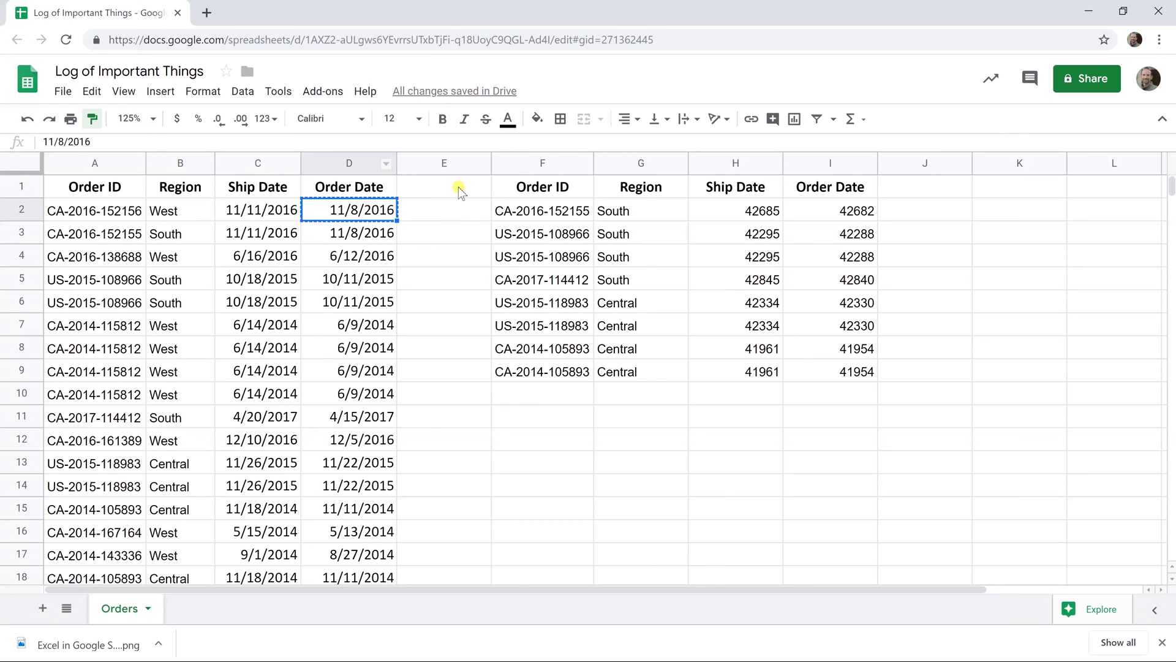
{"action": "mouse_move", "coordinate": [712, 209]}
{"action": "left_mouse_down"}
{"action": "mouse_move", "coordinate": [814, 276]}
{"action": "mouse_move", "coordinate": [828, 375]}
{"action": "left_mouse_up"}
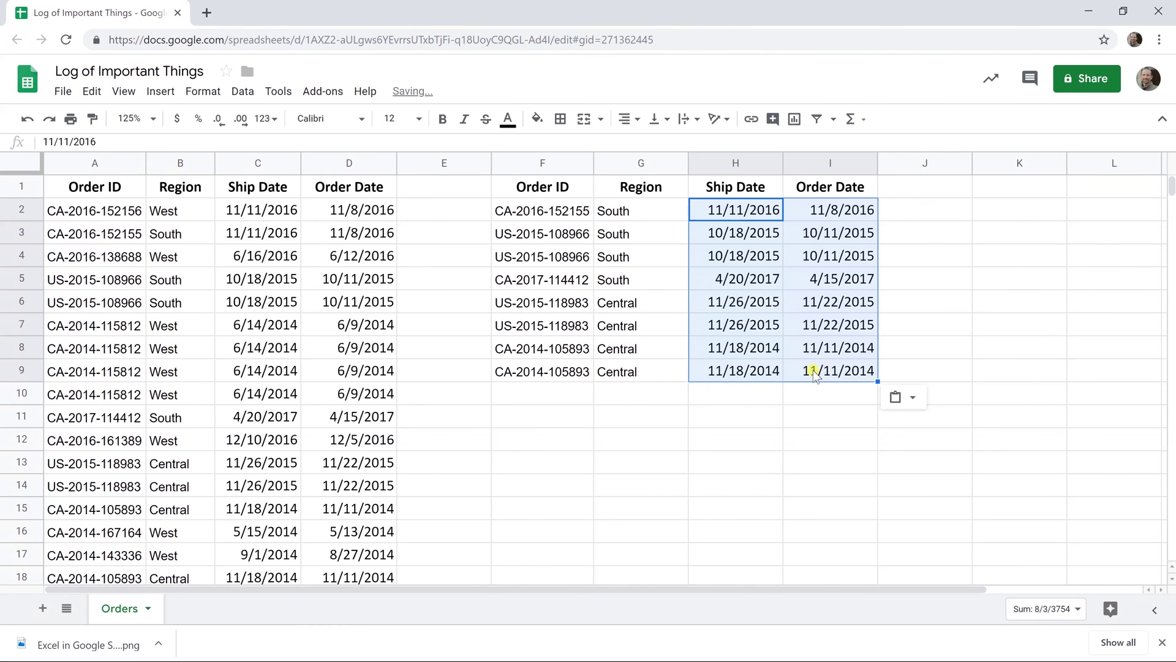
{"action": "left_click", "coordinate": [537, 195]}
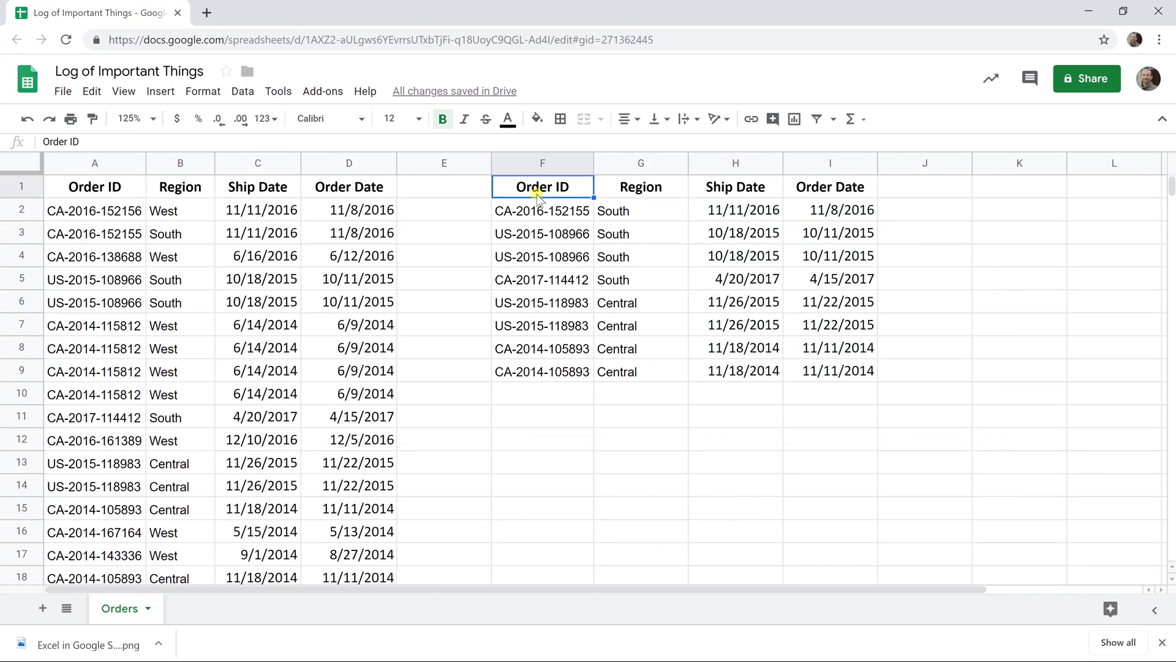